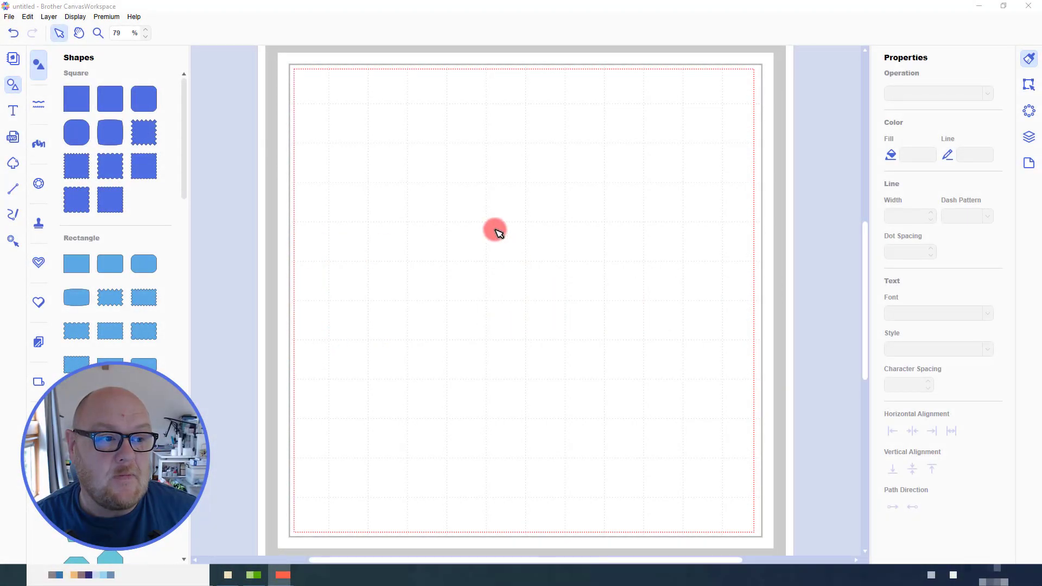
- Add a text object reading "Text" near the upper-left corner of the page
{"action": "left_click", "coordinate": [18, 111]}
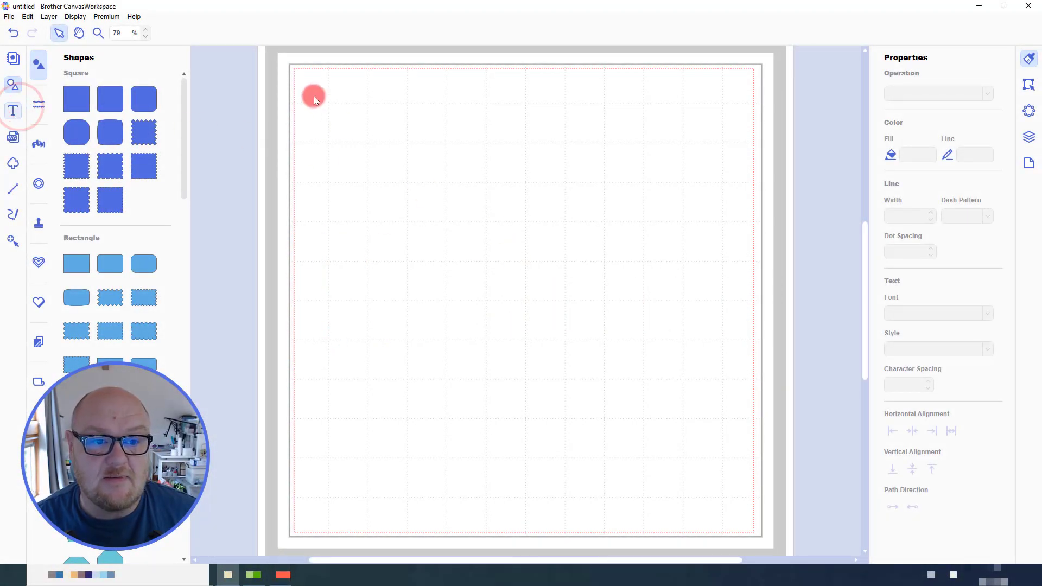
{"action": "left_click", "coordinate": [161, 107]}
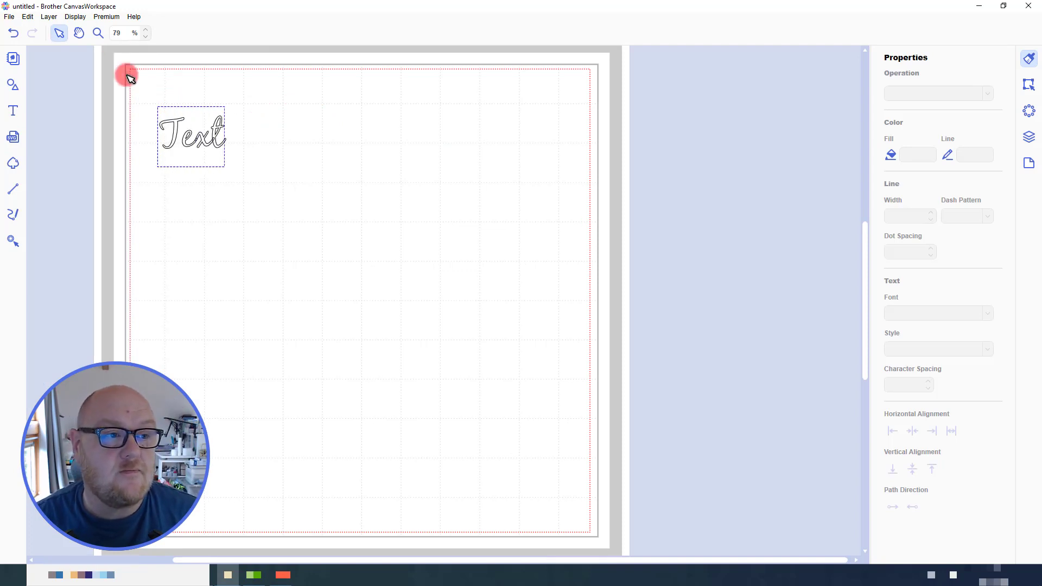
{"action": "left_click", "coordinate": [139, 96]}
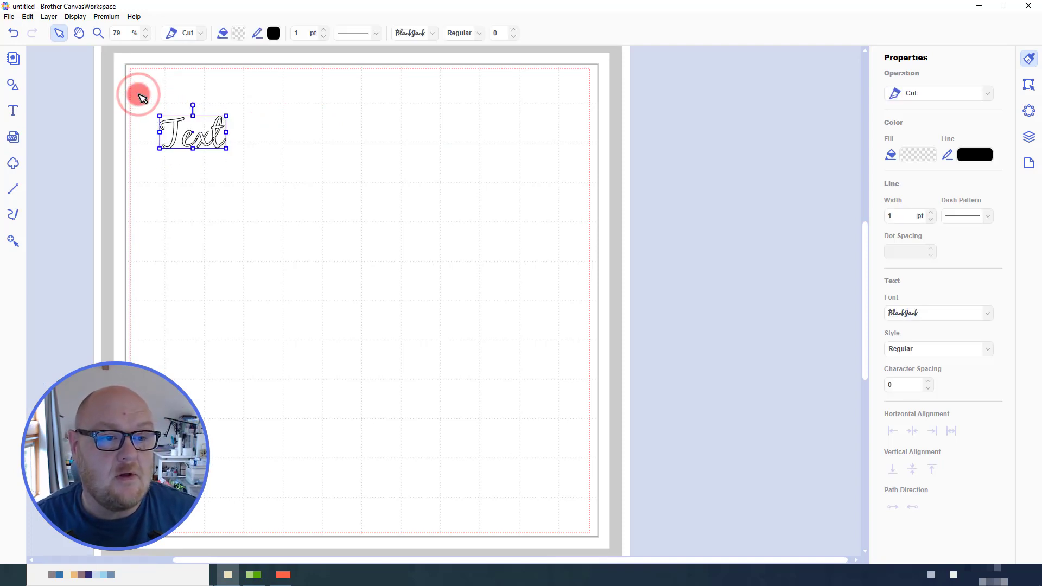
- Set the "Text" object's font to Antique Oakland and move it into the page's upper-left corner
{"action": "left_click", "coordinate": [434, 34]}
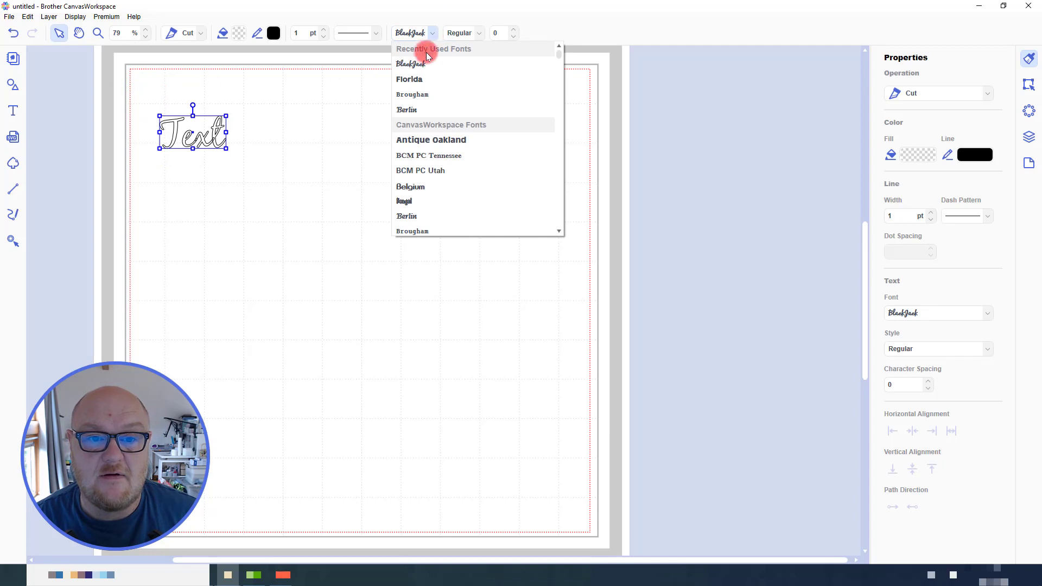
{"action": "left_click", "coordinate": [424, 142]}
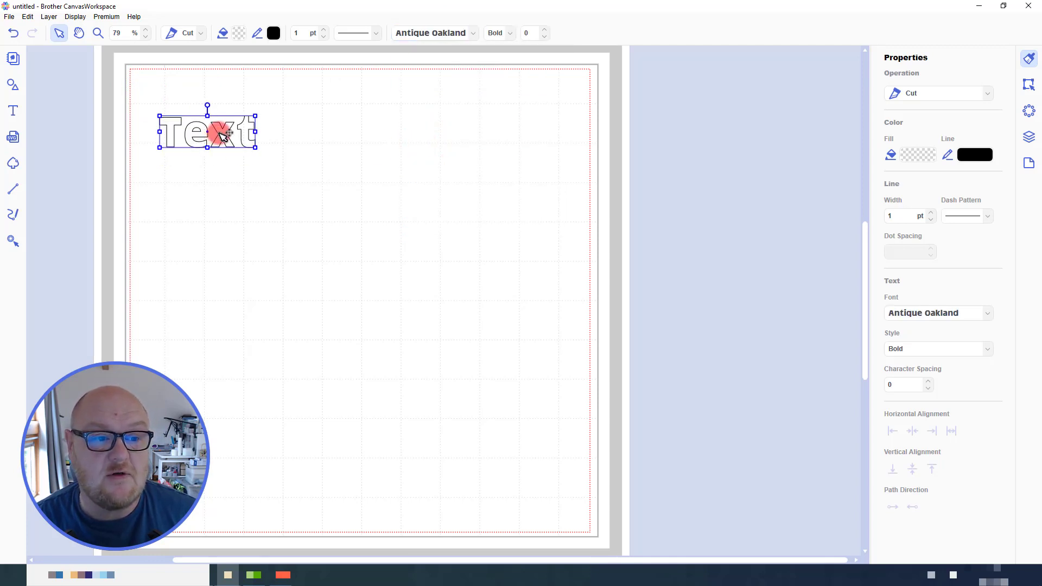
{"action": "left_click_drag", "start_coordinate": [218, 133], "coordinate": [197, 94]}
{"action": "left_click", "coordinate": [214, 168]}
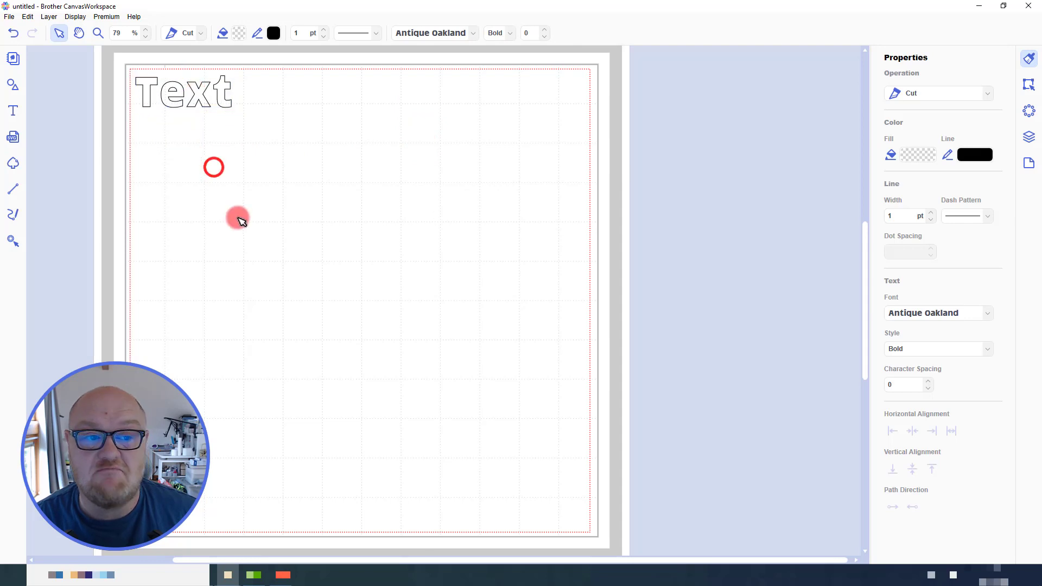
- Add a second text object reading "Birthday" in the empty area beside and below "Text"
{"action": "left_click", "coordinate": [13, 112]}
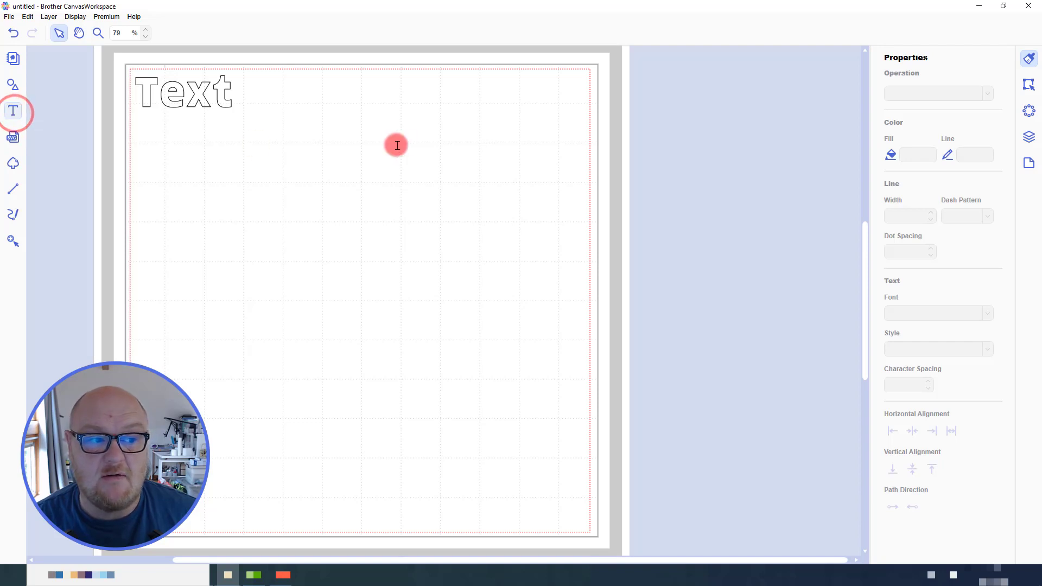
{"action": "left_click", "coordinate": [343, 152]}
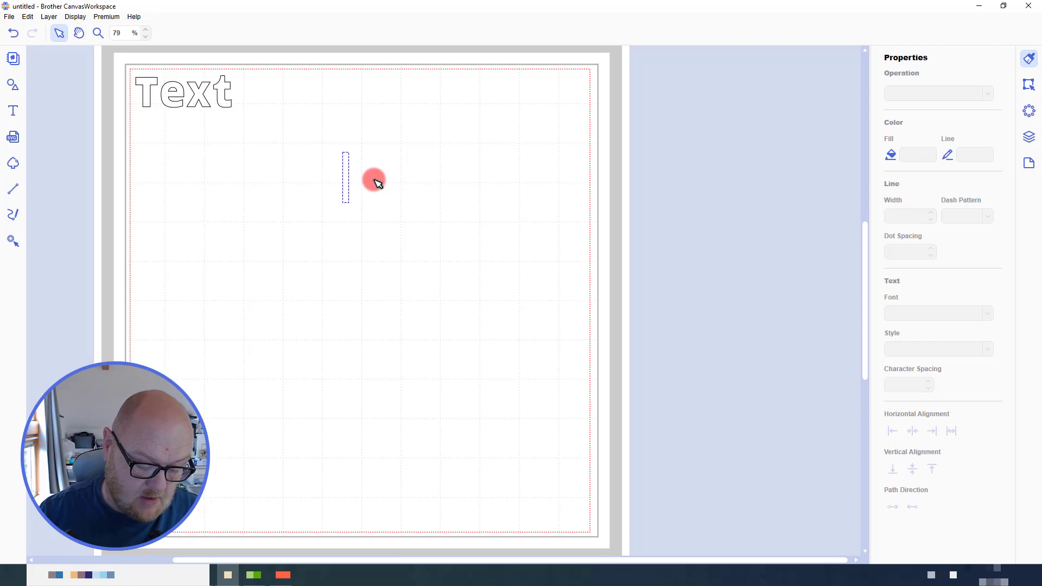
{"action": "type", "text": "B"}
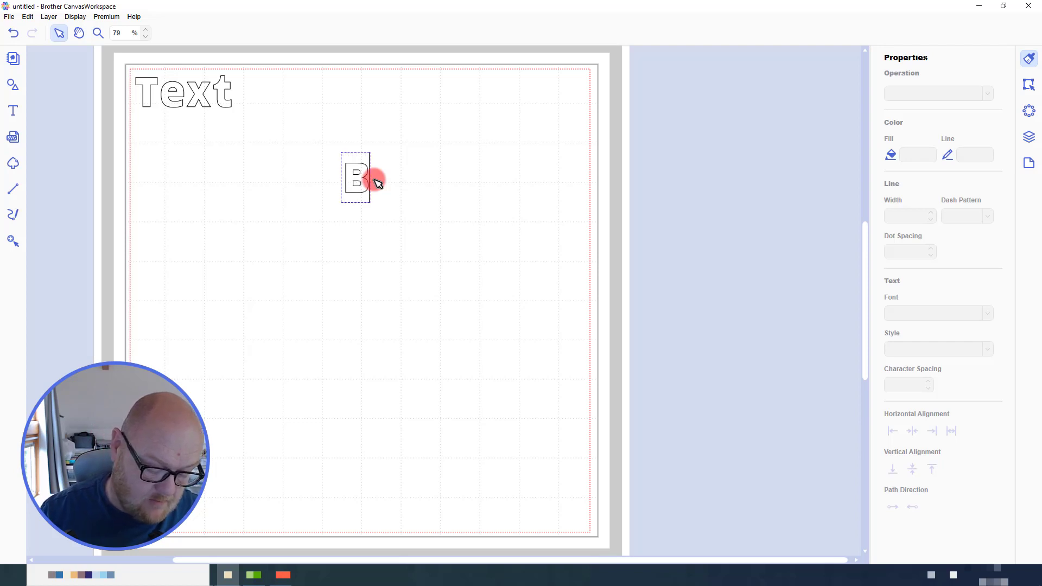
{"action": "type", "text": "irthday"}
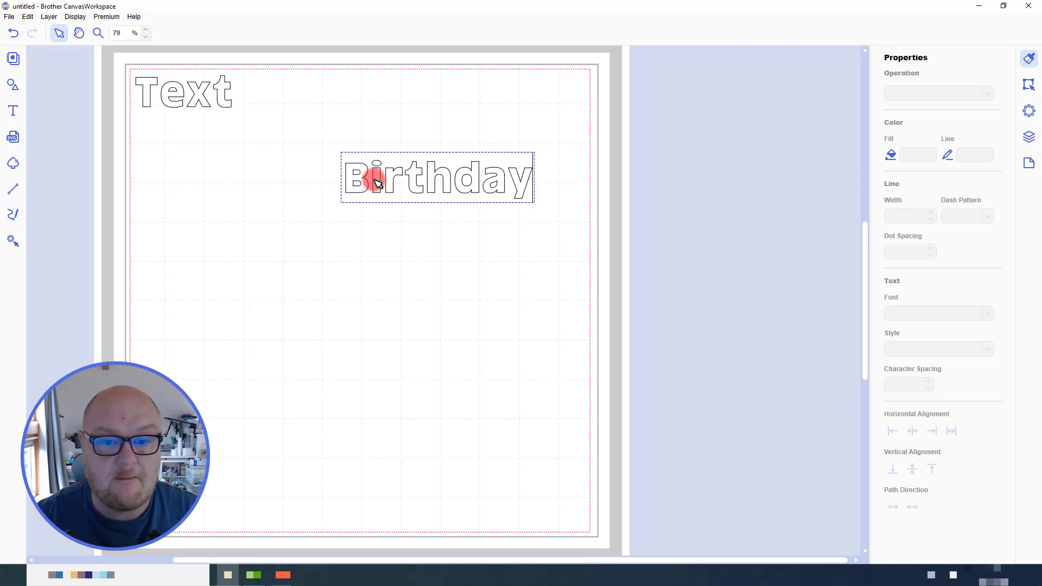
{"action": "left_click", "coordinate": [421, 249]}
- Rotate "Birthday" a quarter turn so it reads downward and place it directly beneath "Text"
{"action": "left_click", "coordinate": [461, 174]}
{"action": "left_click_drag", "start_coordinate": [438, 152], "coordinate": [168, 183]}
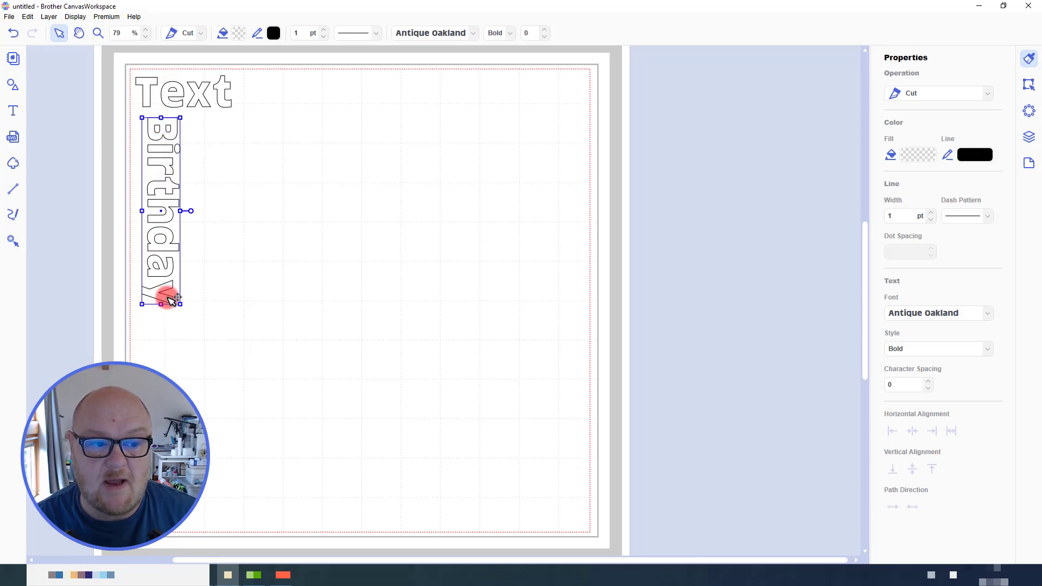
{"action": "left_click", "coordinate": [344, 239]}
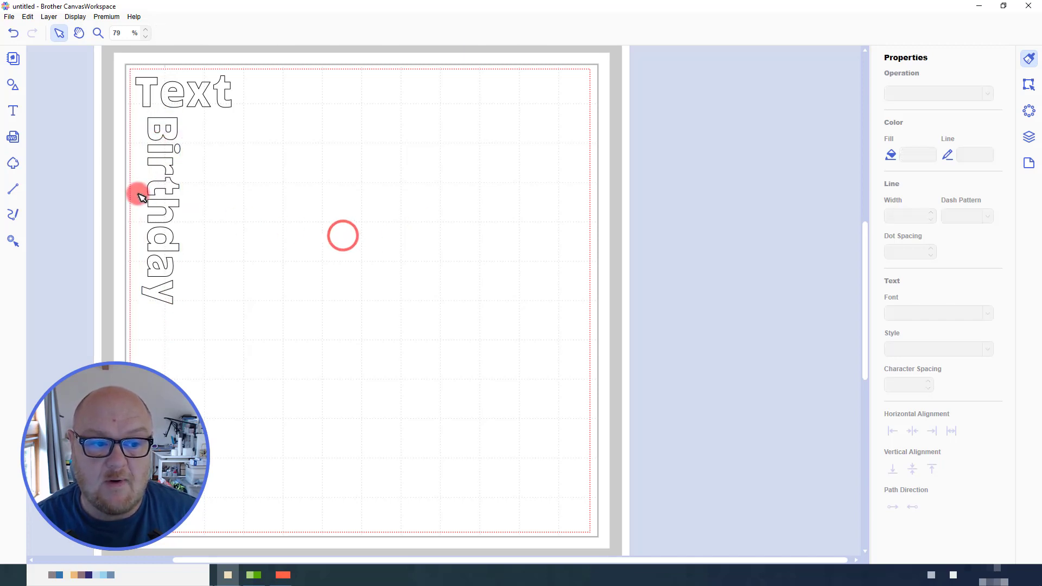
- Duplicate the rotated "Birthday", move the copy to the middle of the page and rotate it back to horizontal
{"action": "left_click", "coordinate": [165, 181]}
{"action": "key", "text": "ctrl+d"}
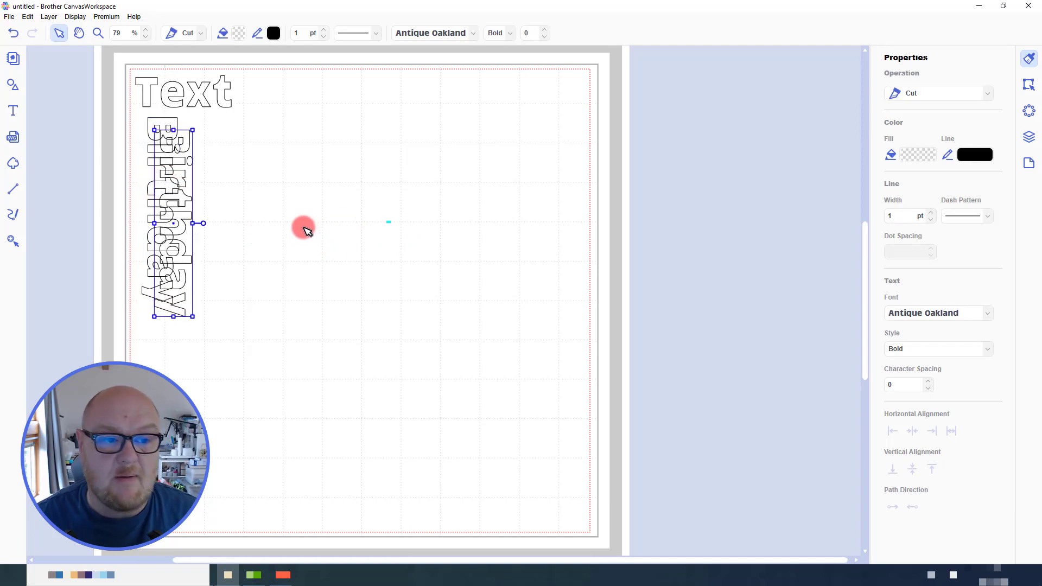
{"action": "left_click", "coordinate": [187, 199]}
{"action": "left_click_drag", "start_coordinate": [257, 199], "coordinate": [365, 181]}
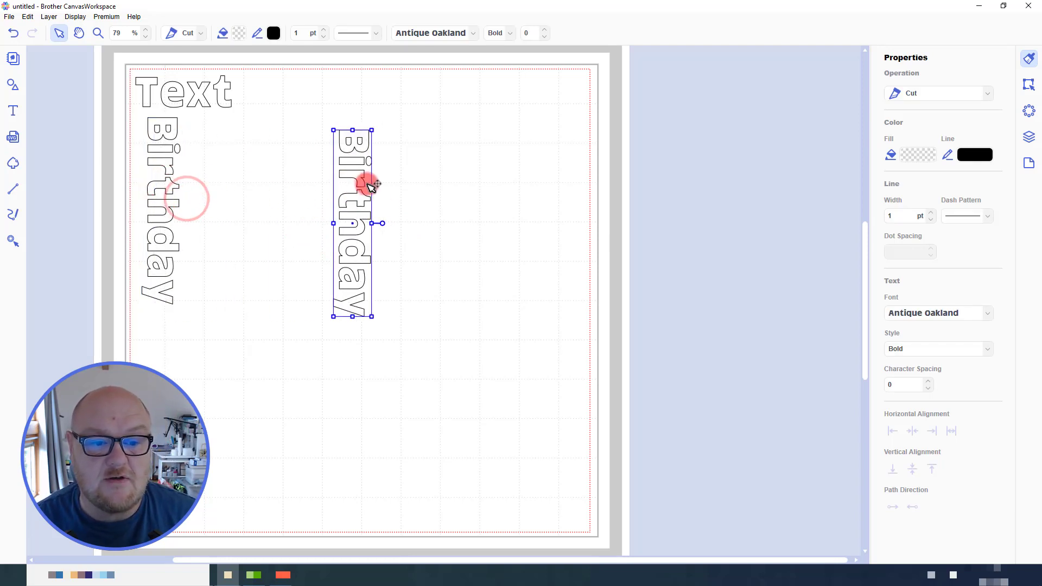
{"action": "left_click_drag", "start_coordinate": [384, 222], "coordinate": [355, 176]}
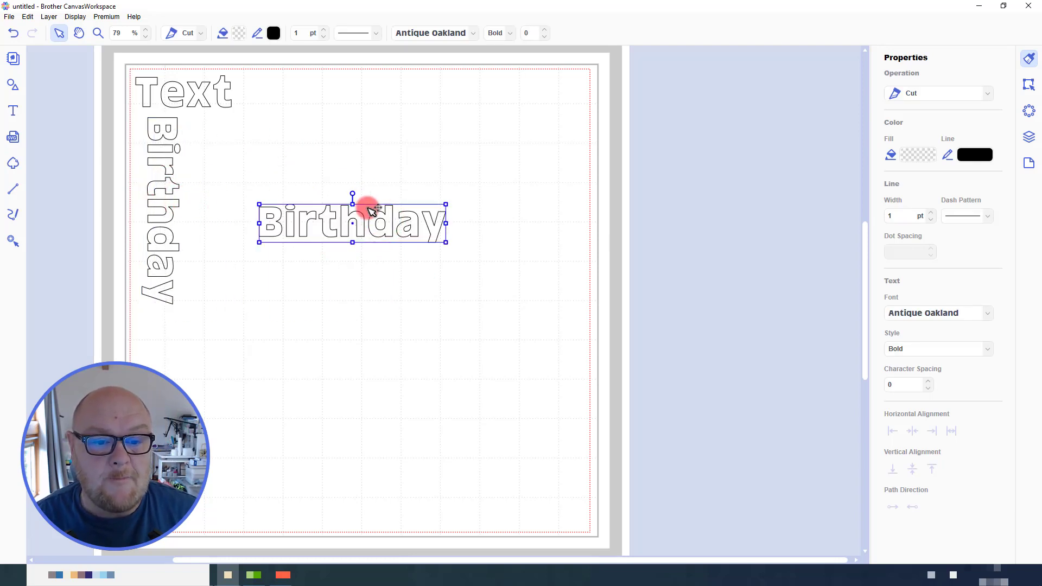
- Split the horizontal "Birthday" into separate letter shapes with Process Overlap, and group the dot and stem of the "i"
{"action": "left_click", "coordinate": [1029, 86]}
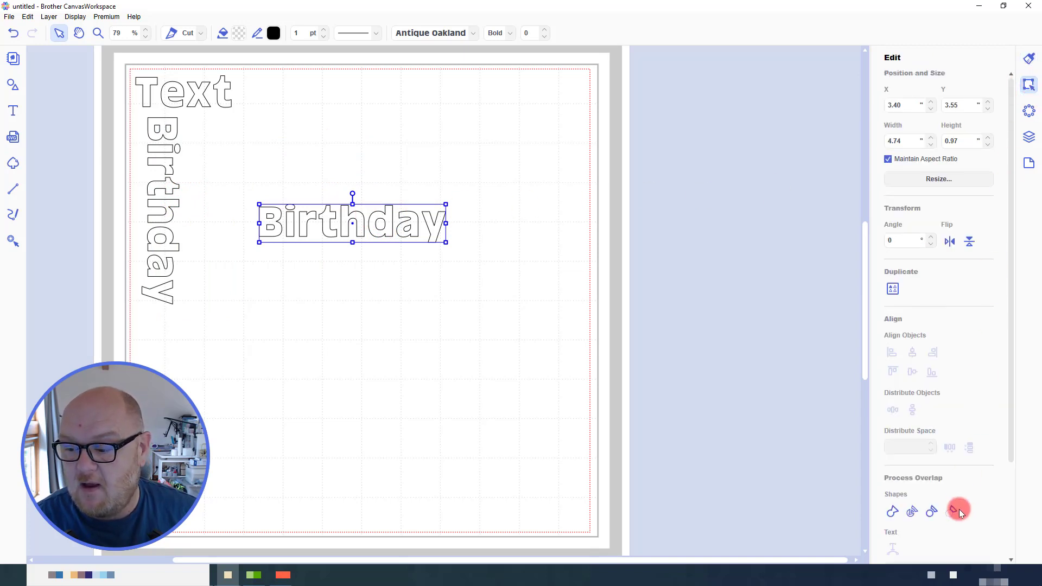
{"action": "left_click", "coordinate": [912, 513]}
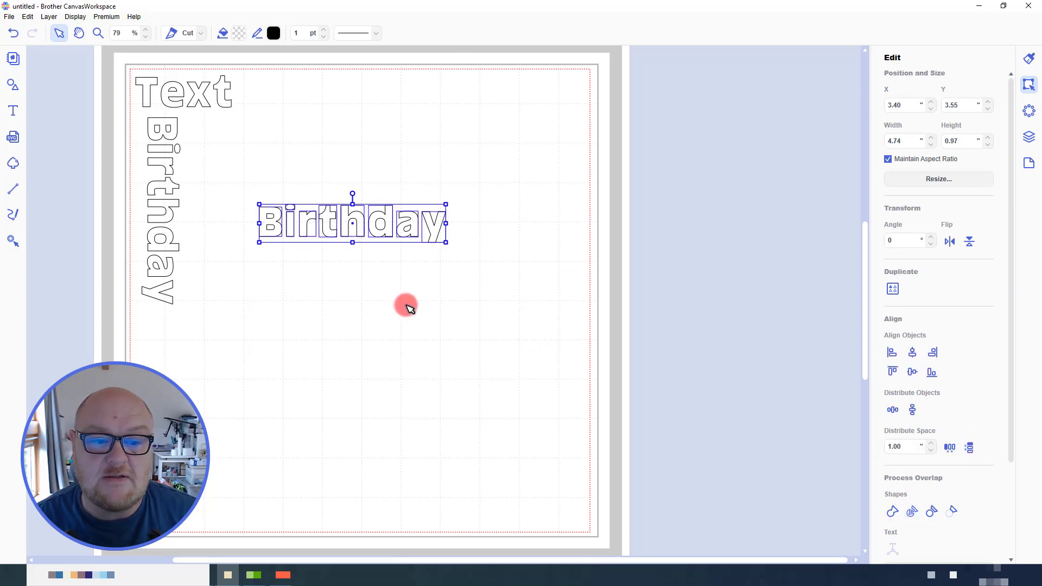
{"action": "left_click", "coordinate": [288, 181]}
{"action": "left_click", "coordinate": [292, 211]}
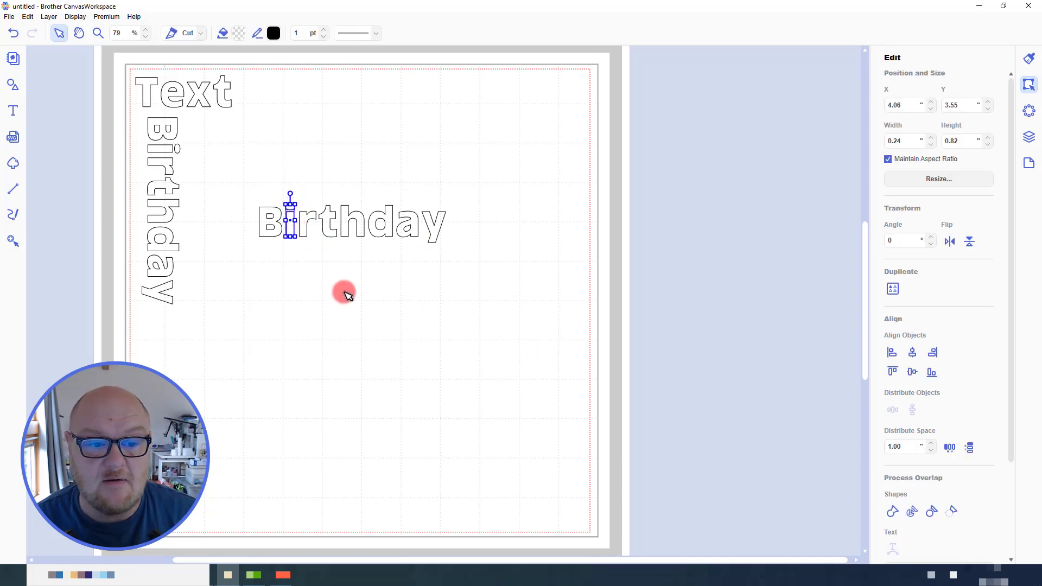
{"action": "key", "text": "ctrl+g"}
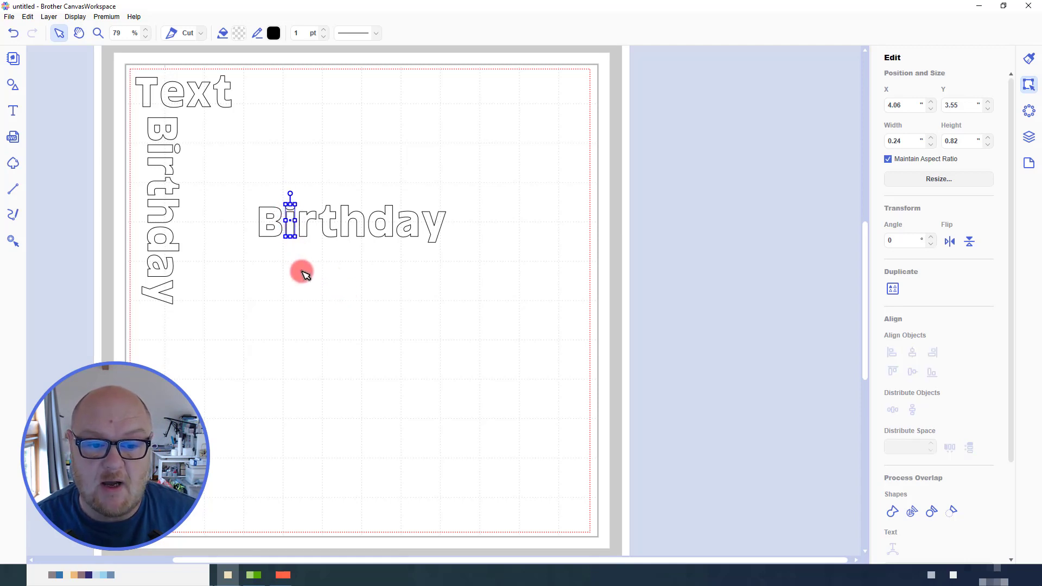
- Stack the letters i, r, t, h, d, a and y in order in a column beneath the "B"
{"action": "left_click_drag", "start_coordinate": [288, 228], "coordinate": [268, 300]}
{"action": "left_click_drag", "start_coordinate": [326, 226], "coordinate": [268, 339]}
{"action": "left_click", "coordinate": [343, 223]}
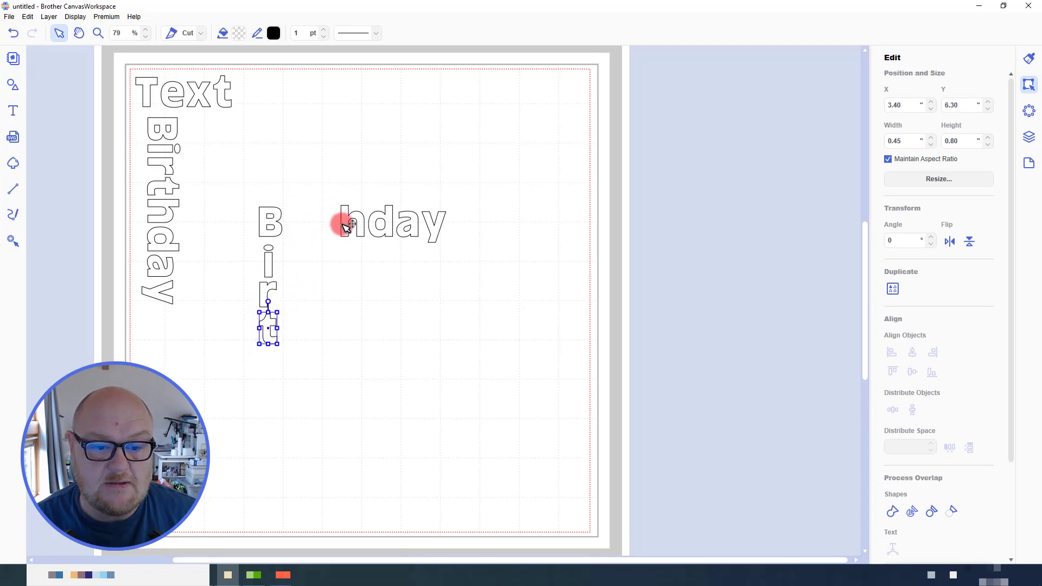
{"action": "left_click_drag", "start_coordinate": [320, 299], "coordinate": [270, 365]}
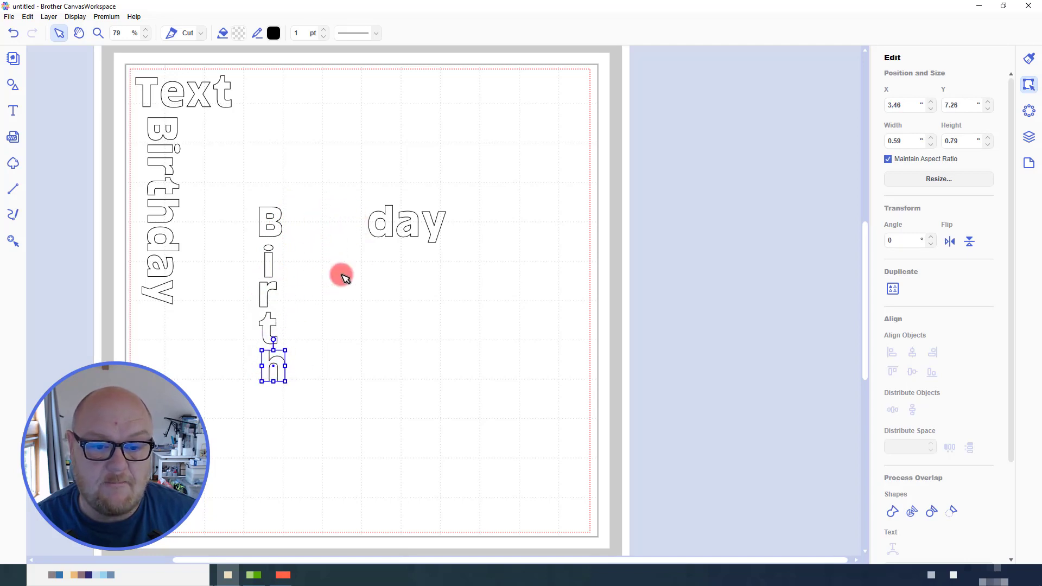
{"action": "left_click_drag", "start_coordinate": [381, 233], "coordinate": [273, 414]}
{"action": "left_click_drag", "start_coordinate": [405, 233], "coordinate": [274, 451]}
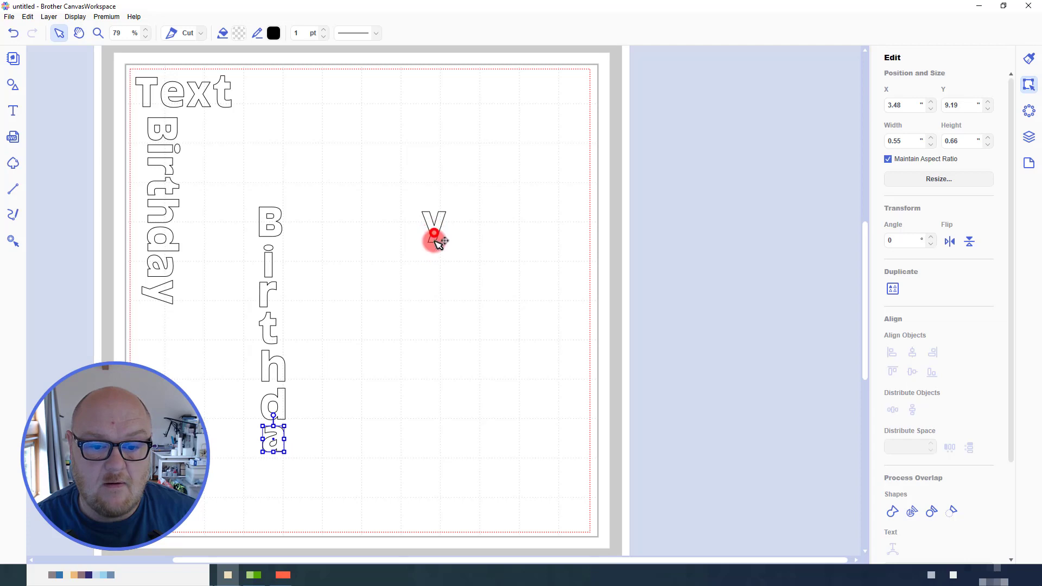
- Align all the stacked "Birthday" letters to a common vertical centre line and distribute them evenly down the column
{"action": "left_click_drag", "start_coordinate": [332, 436], "coordinate": [259, 204]}
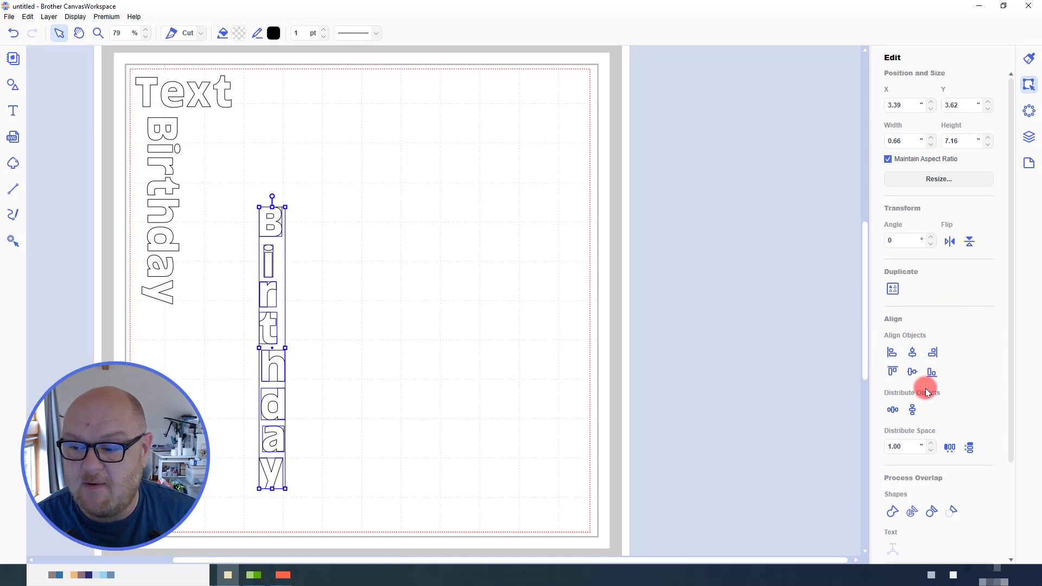
{"action": "left_click", "coordinate": [912, 353]}
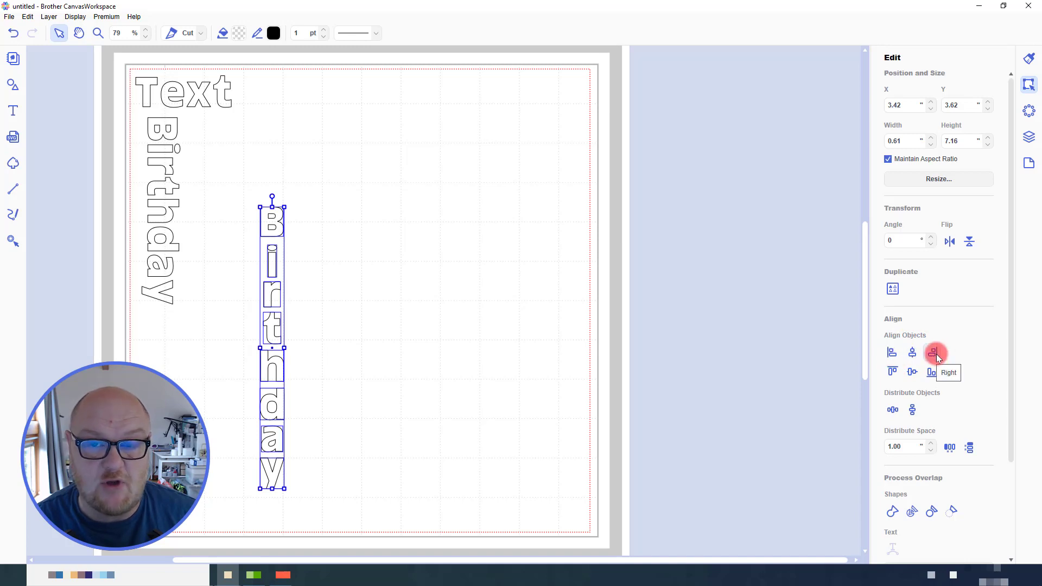
{"action": "left_click", "coordinate": [915, 411]}
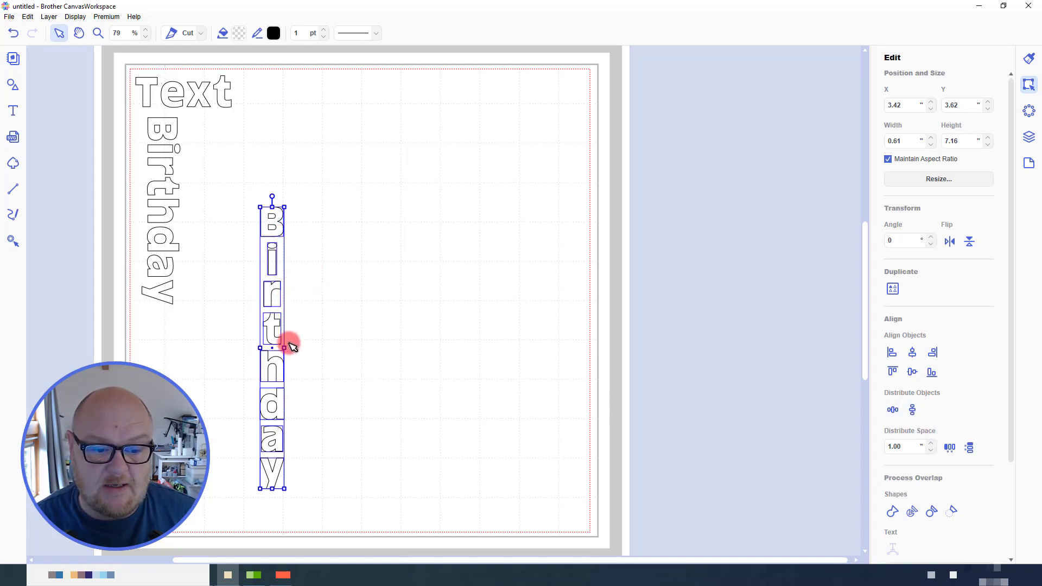
- Move the letter column up the page and distribute its letters vertically with 0.1" spacing
{"action": "left_click_drag", "start_coordinate": [283, 413], "coordinate": [309, 310]}
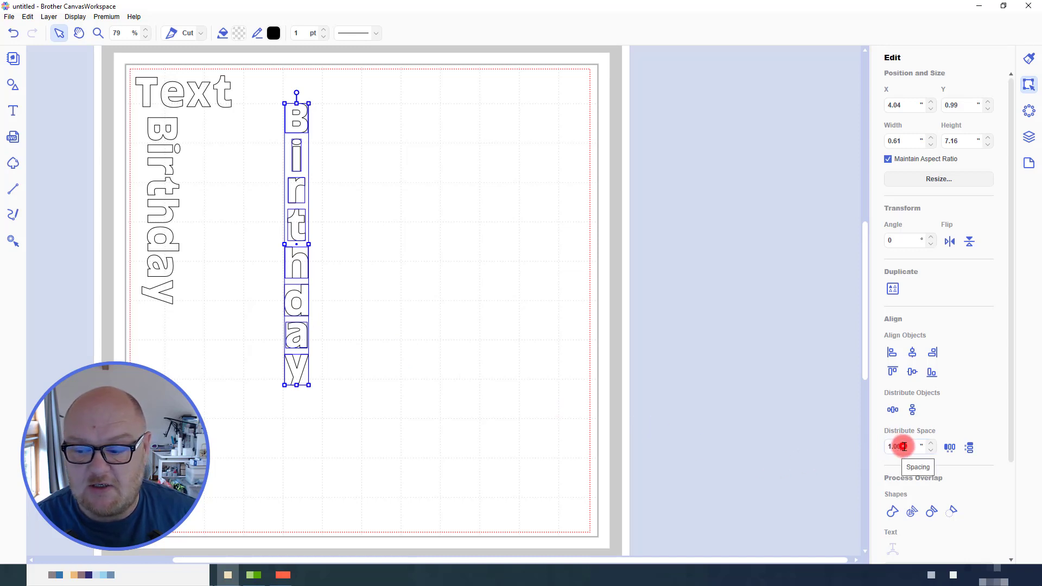
{"action": "left_click_drag", "start_coordinate": [903, 446], "coordinate": [875, 441]}
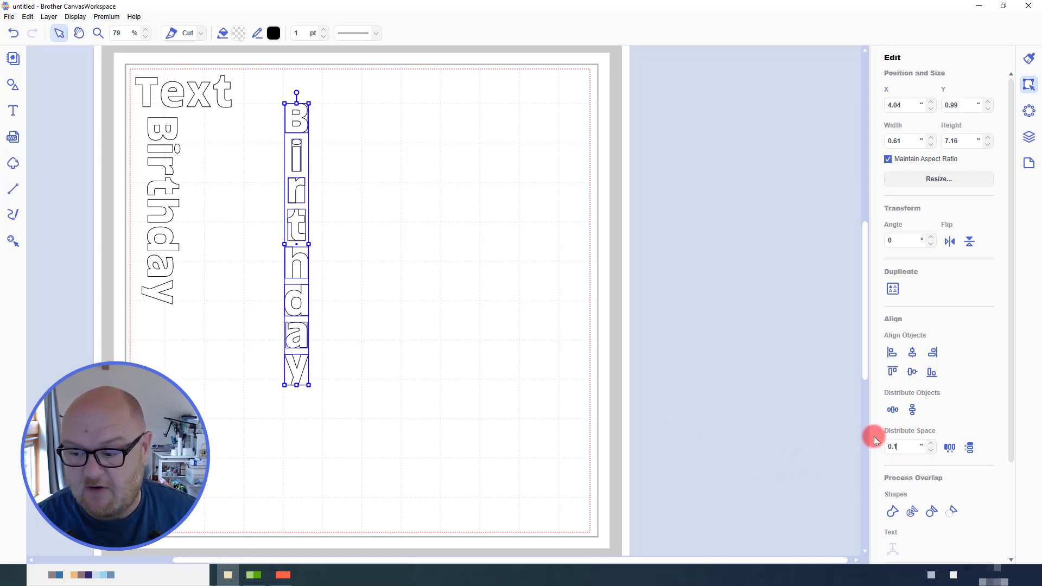
{"action": "type", "text": "0.1"}
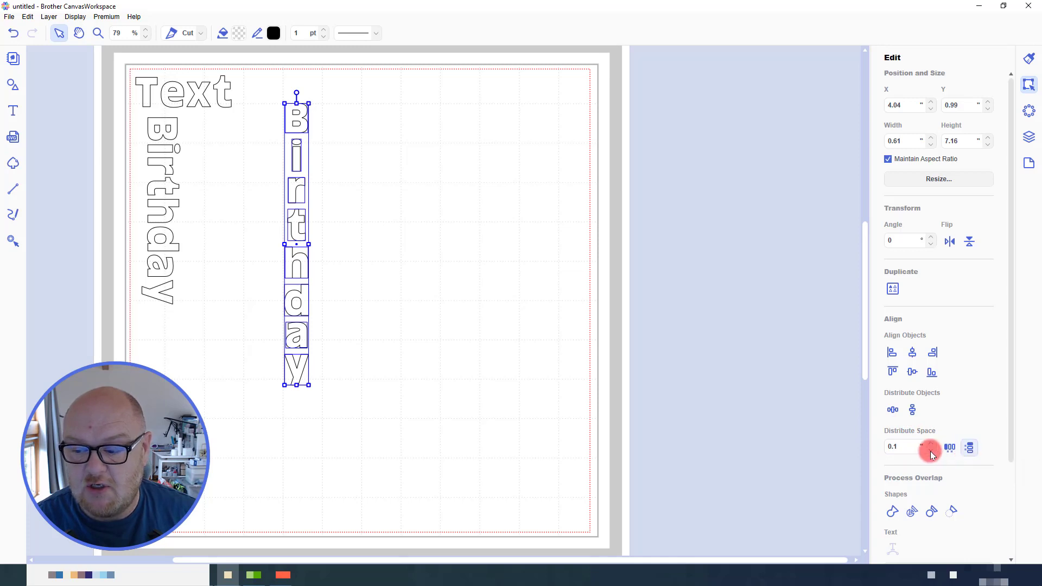
{"action": "left_click", "coordinate": [971, 451]}
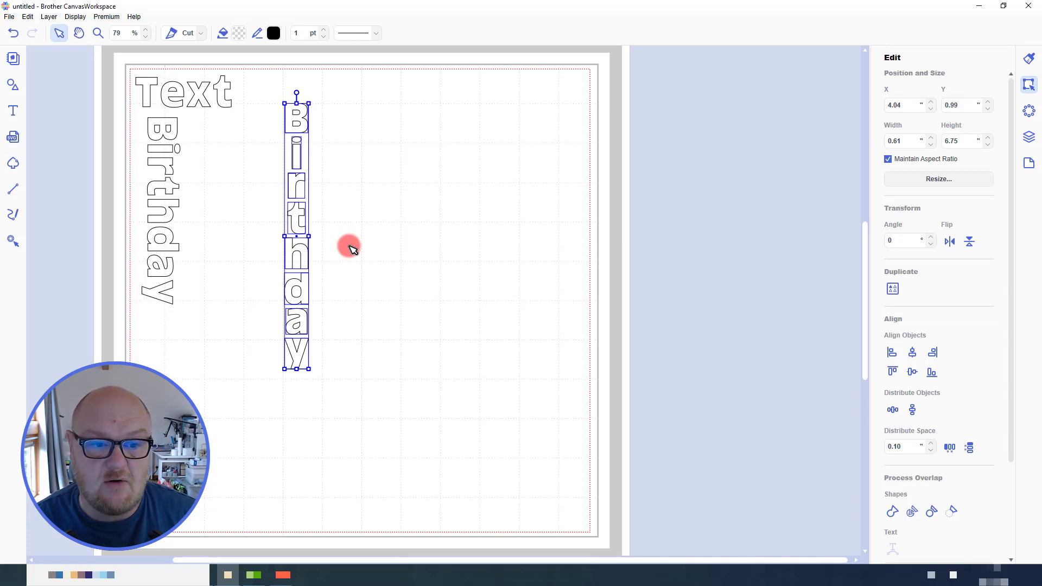
- Group the stacked letters into one object and move it beneath "Text", beside the rotated "Birthday"
{"action": "key", "text": "ctrl+g"}
{"action": "right_click", "coordinate": [298, 158]}
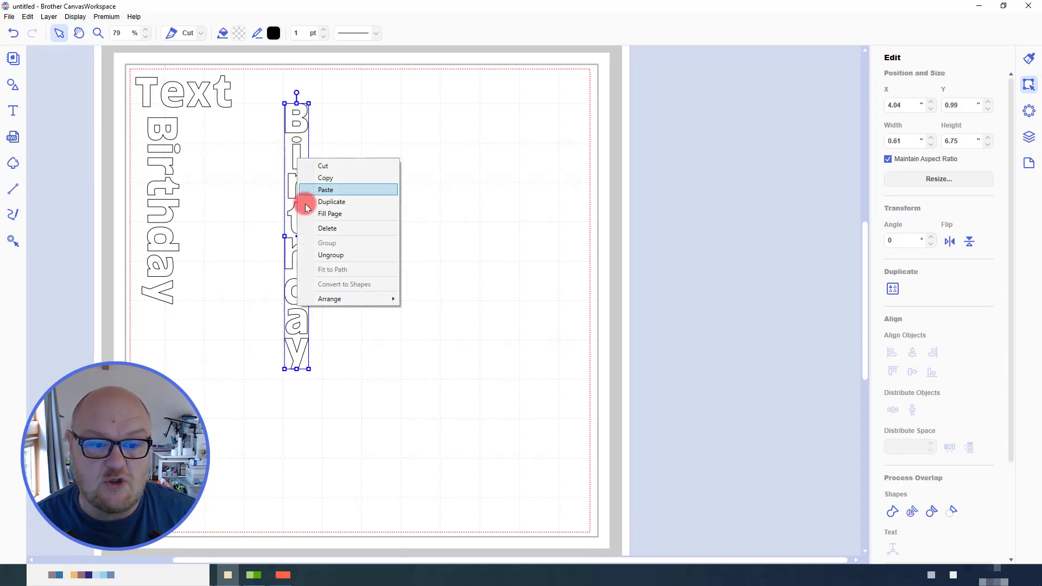
{"action": "left_click", "coordinate": [412, 185]}
{"action": "left_click_drag", "start_coordinate": [298, 123], "coordinate": [210, 139]}
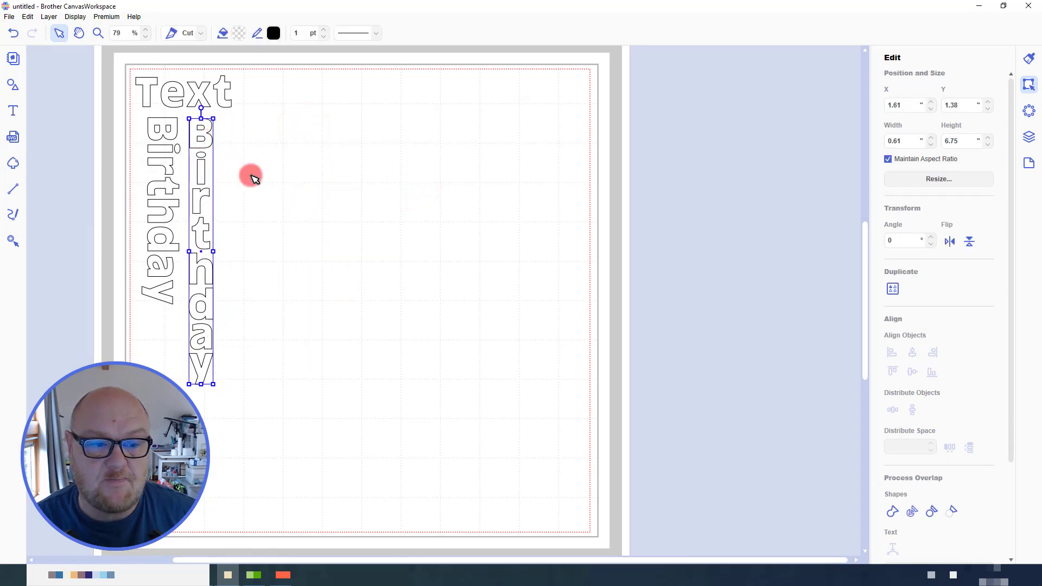
{"action": "left_click", "coordinate": [268, 190]}
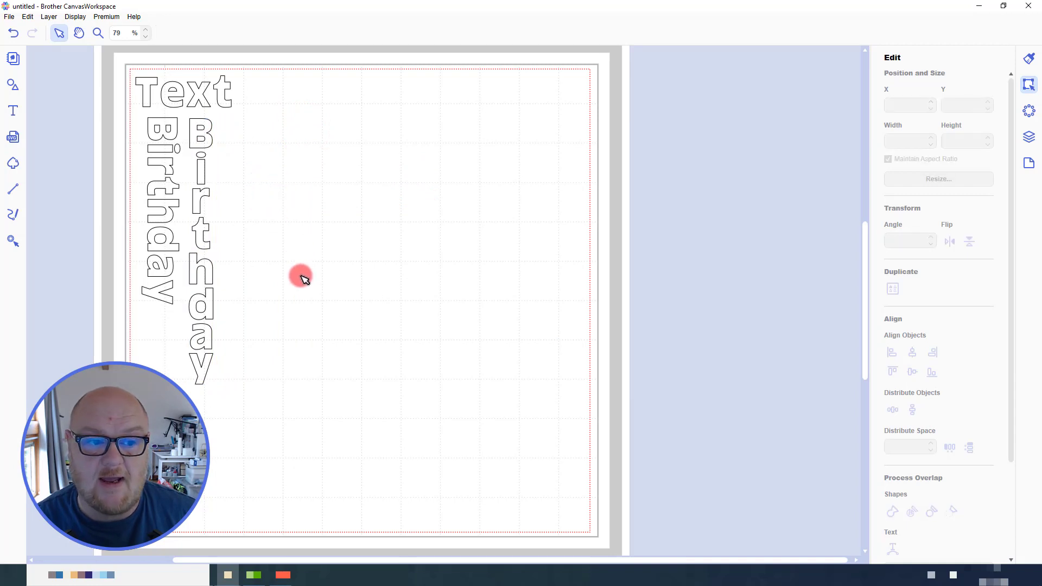
- Place the oval speech bubble stamp shape on the mat beside the stacked "Birthday" letters, about 3.09" wide by 2.55" high
{"action": "left_click", "coordinate": [19, 87]}
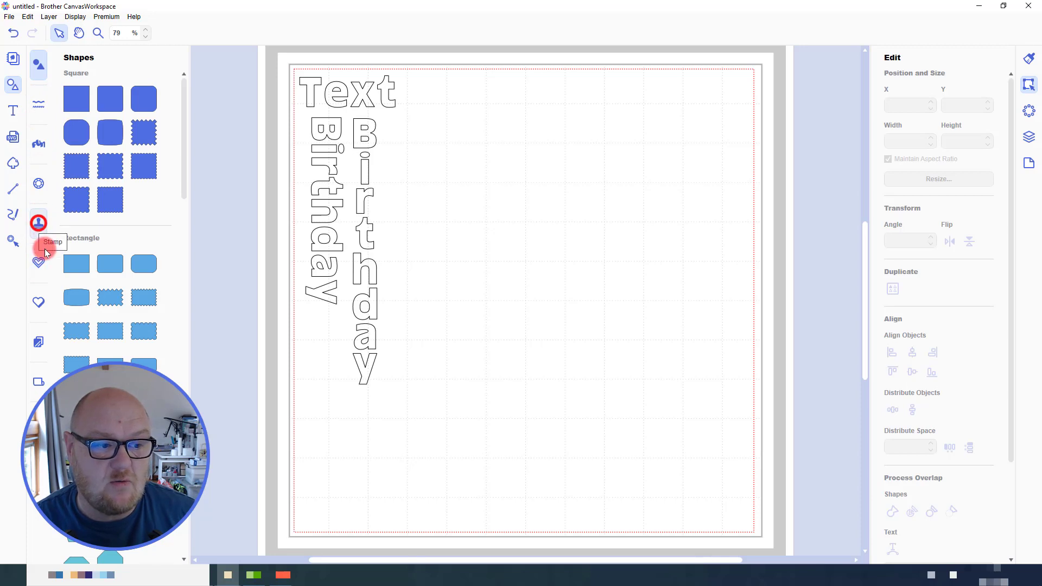
{"action": "left_click", "coordinate": [39, 225]}
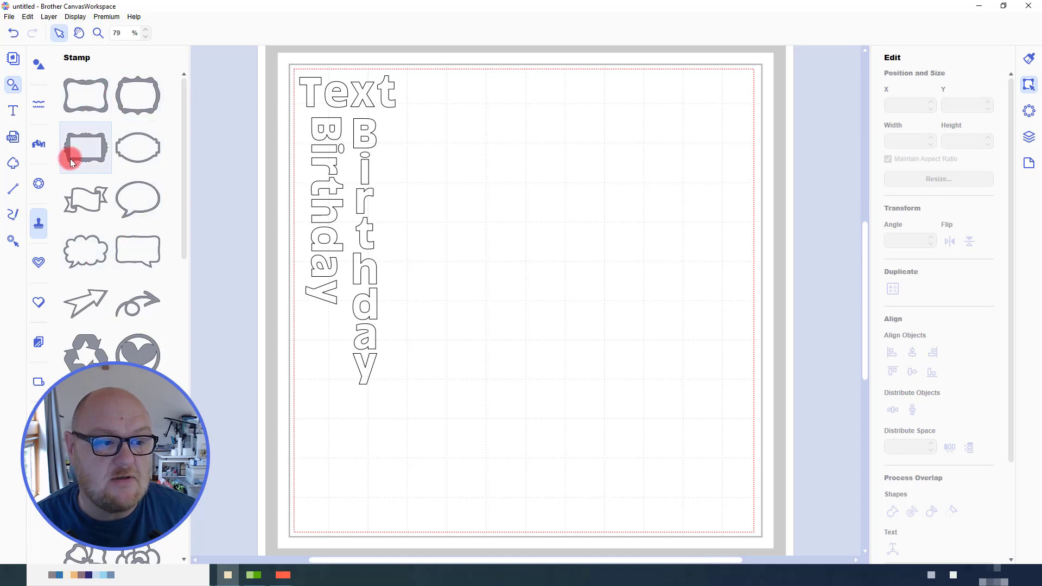
{"action": "left_click", "coordinate": [138, 205]}
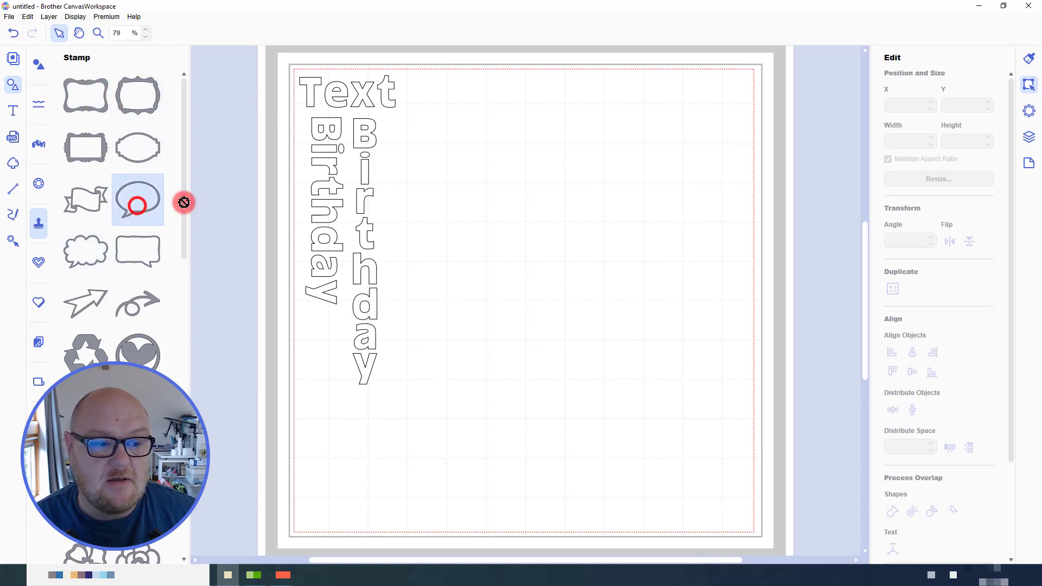
{"action": "left_click", "coordinate": [502, 183]}
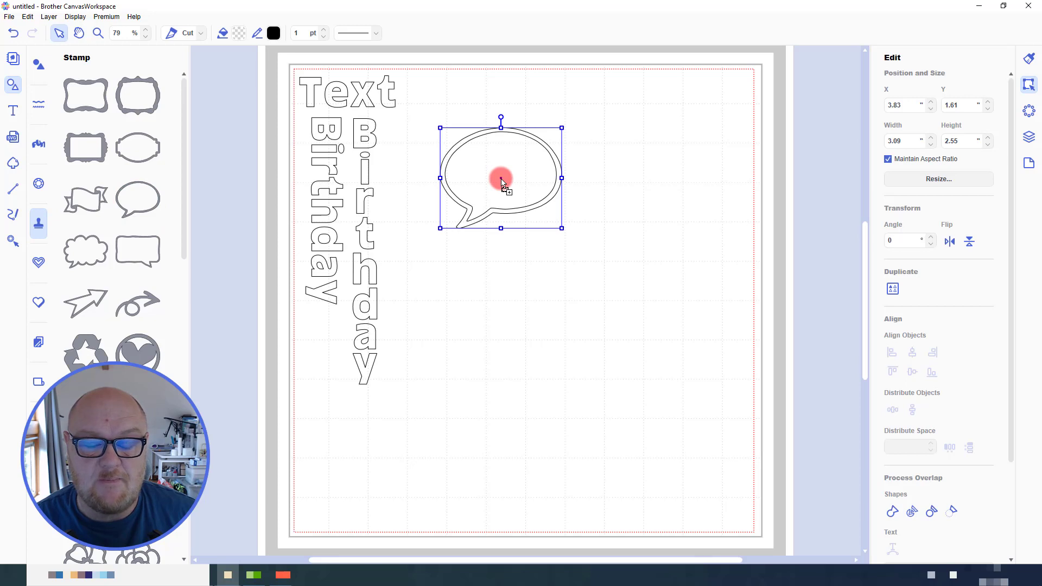
- Fill the speech bubble with black (#000000) and deselect it
{"action": "left_click", "coordinate": [239, 33]}
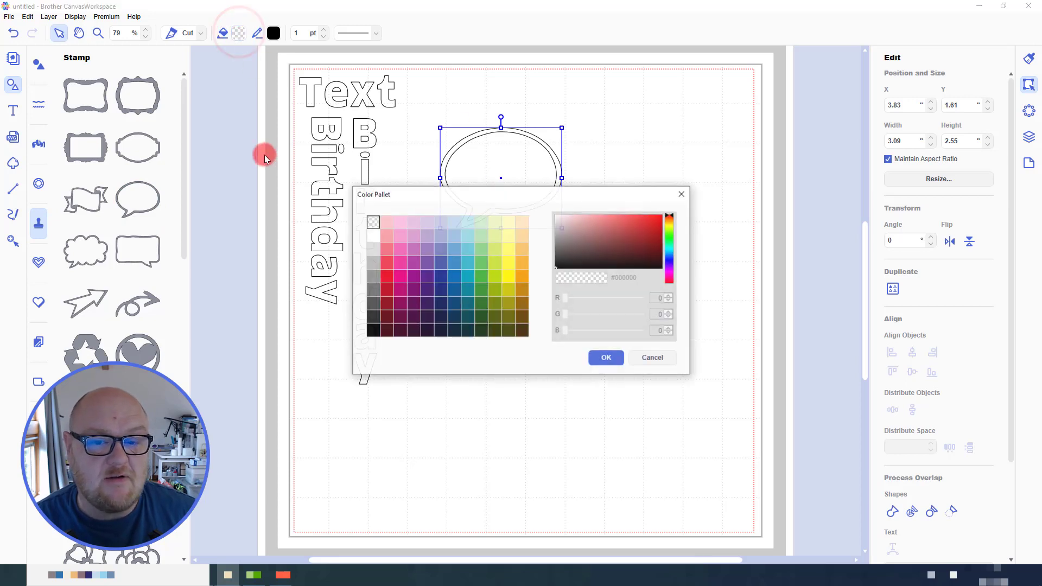
{"action": "left_click", "coordinate": [376, 333]}
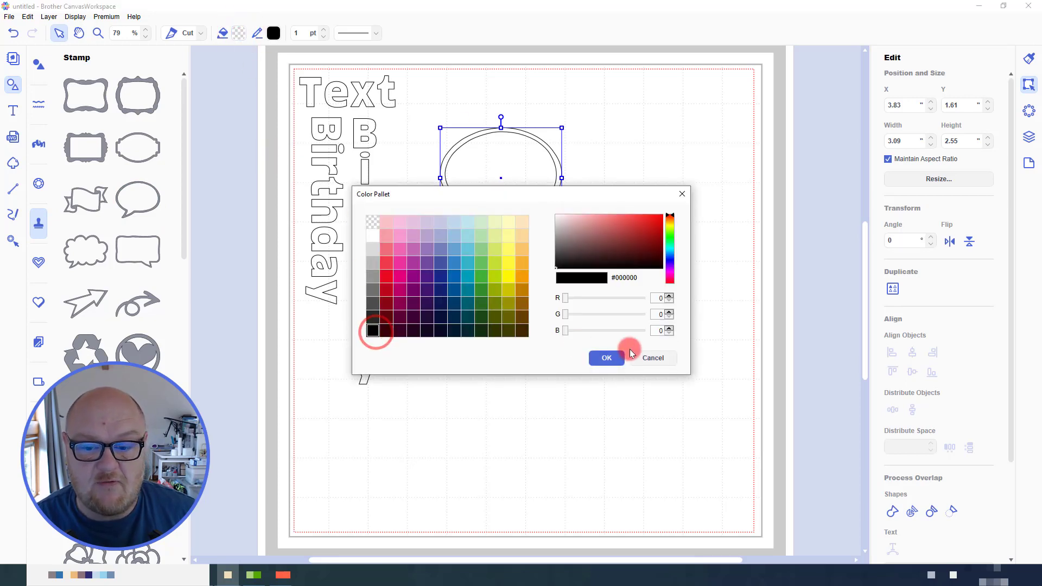
{"action": "left_click", "coordinate": [614, 358]}
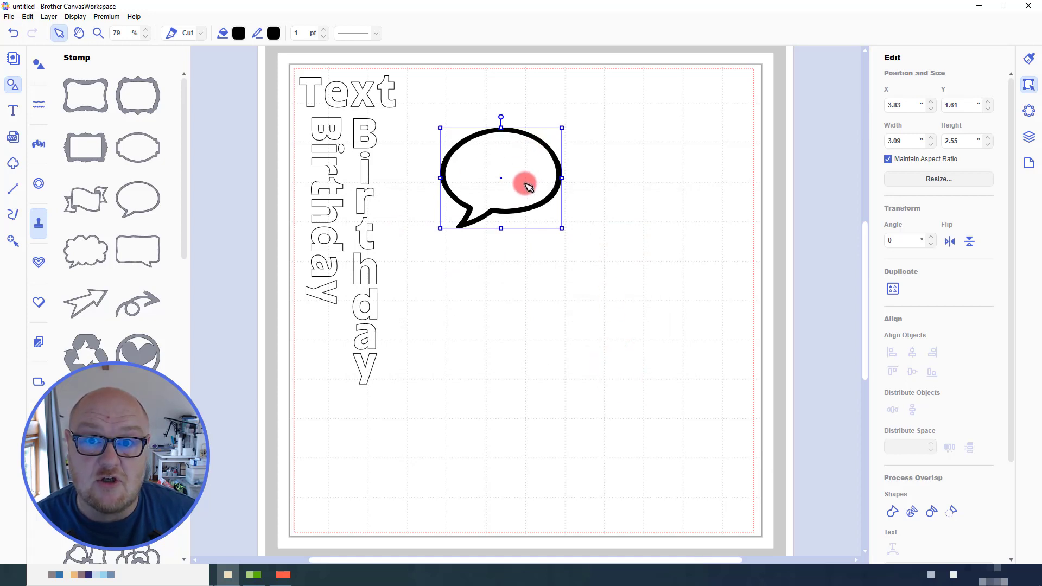
{"action": "left_click", "coordinate": [536, 285]}
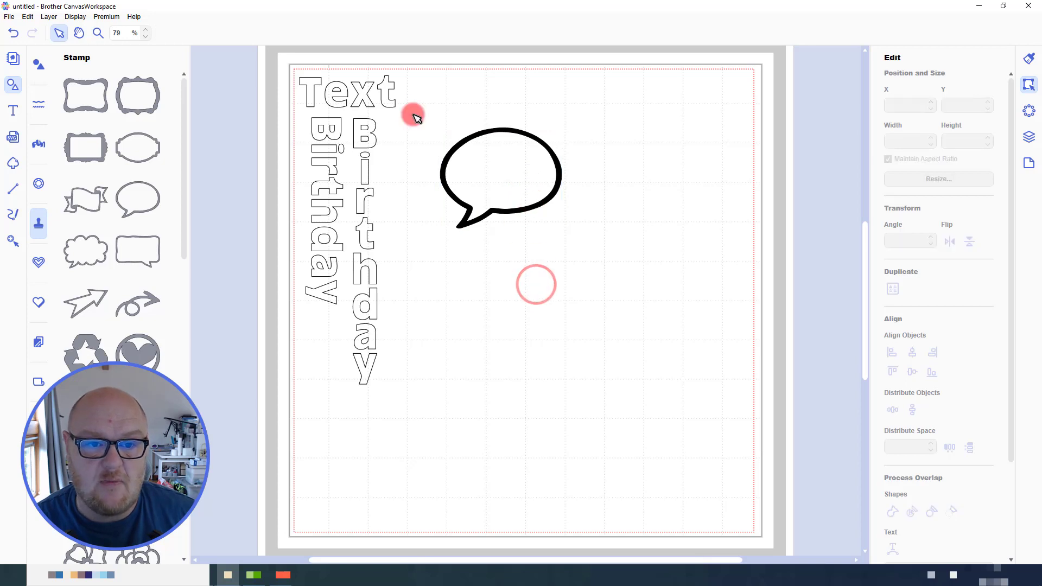
- Duplicate the "Text" object and move the copy just above the speech bubble
{"action": "left_click", "coordinate": [386, 93]}
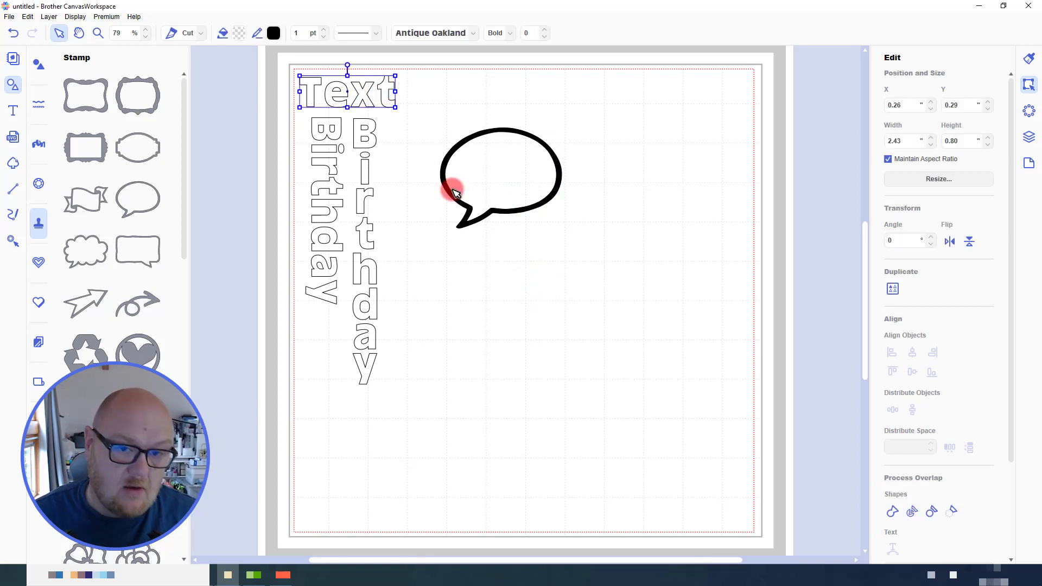
{"action": "key", "text": "ctrl+d"}
{"action": "left_click_drag", "start_coordinate": [404, 116], "coordinate": [567, 111]}
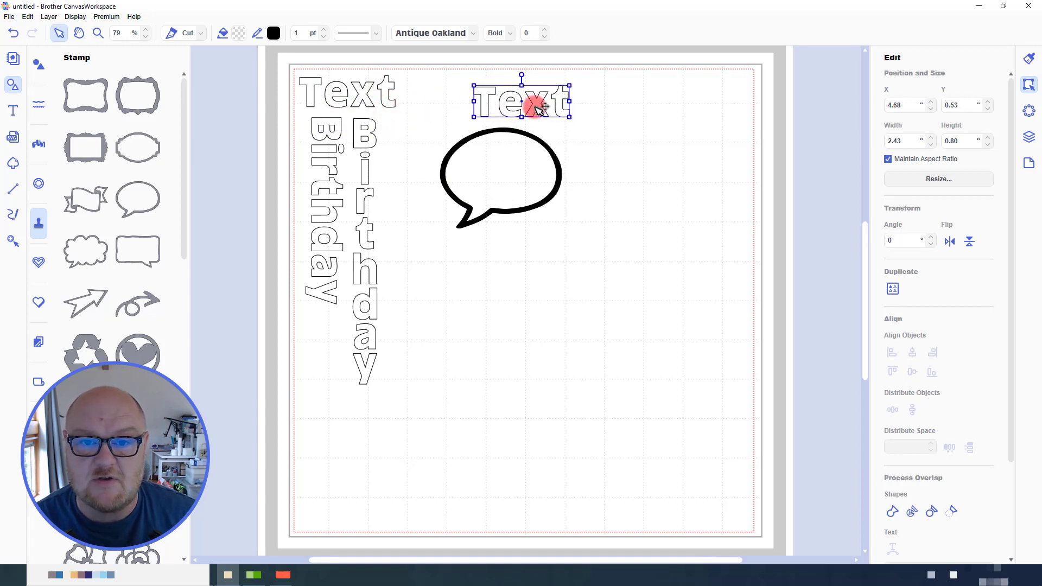
- Change the font of the copied "Text" object to BlackJack
{"action": "left_click", "coordinate": [475, 34]}
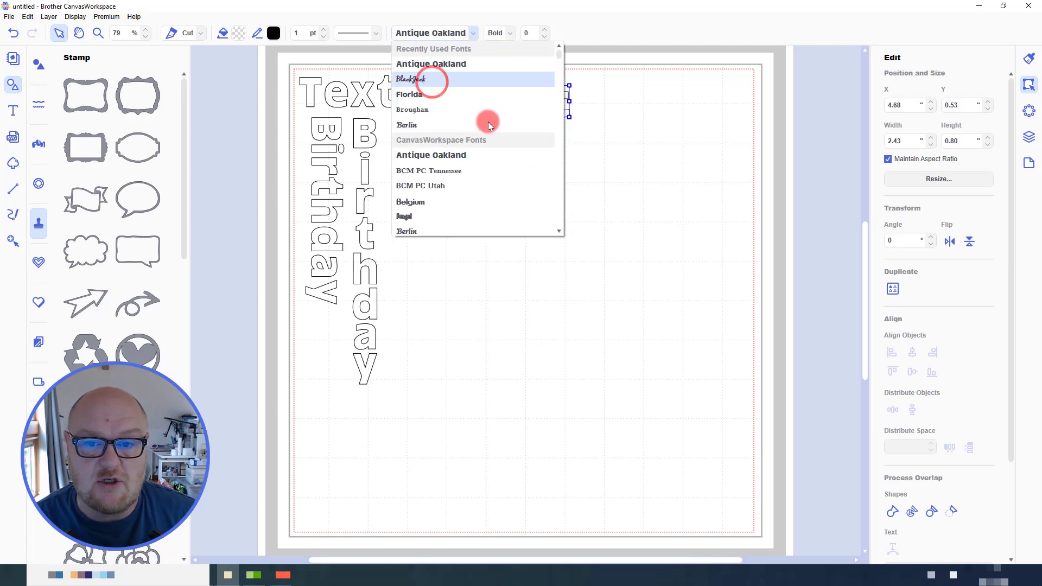
{"action": "left_click", "coordinate": [547, 111]}
{"action": "key", "text": "Down"}
{"action": "key", "text": "Down"}
{"action": "key", "text": "Down"}
{"action": "key", "text": "Down"}
{"action": "key", "text": "Down"}
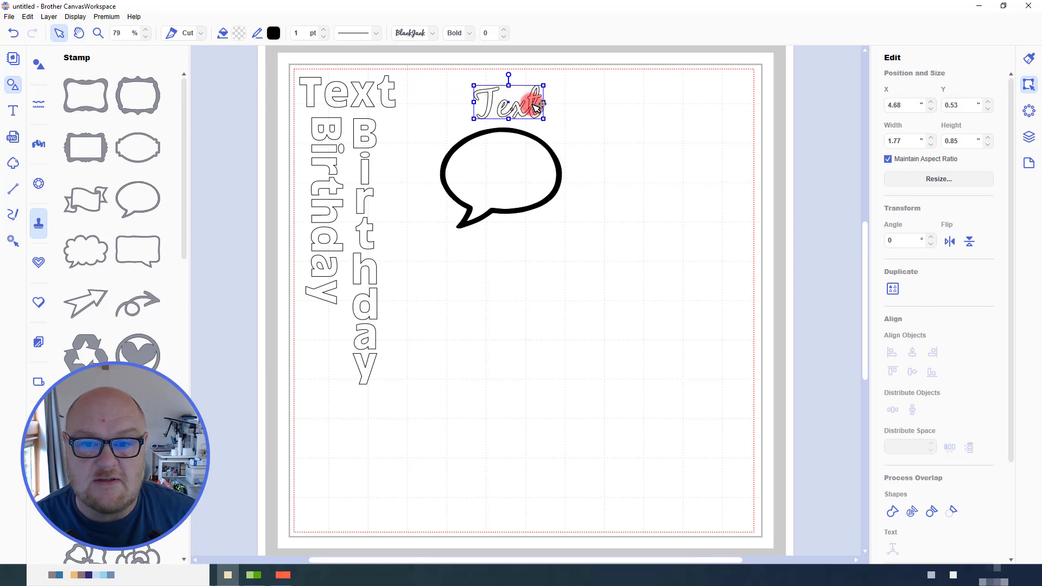
- Replace the wording of the BlackJack text with "hello"
{"action": "double_click", "coordinate": [537, 105]}
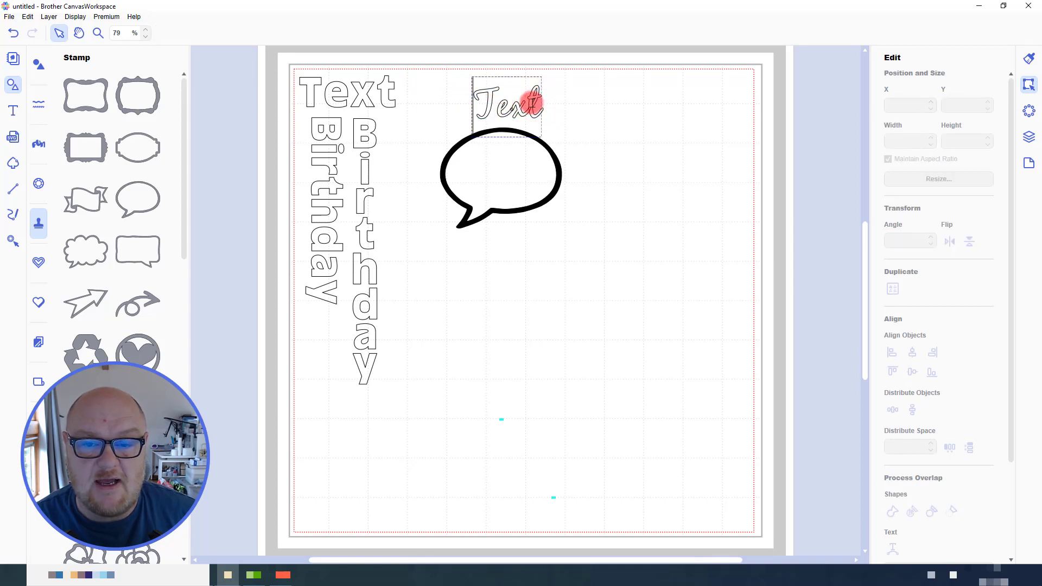
{"action": "left_click_drag", "start_coordinate": [536, 103], "coordinate": [477, 108]}
{"action": "type", "text": "he"}
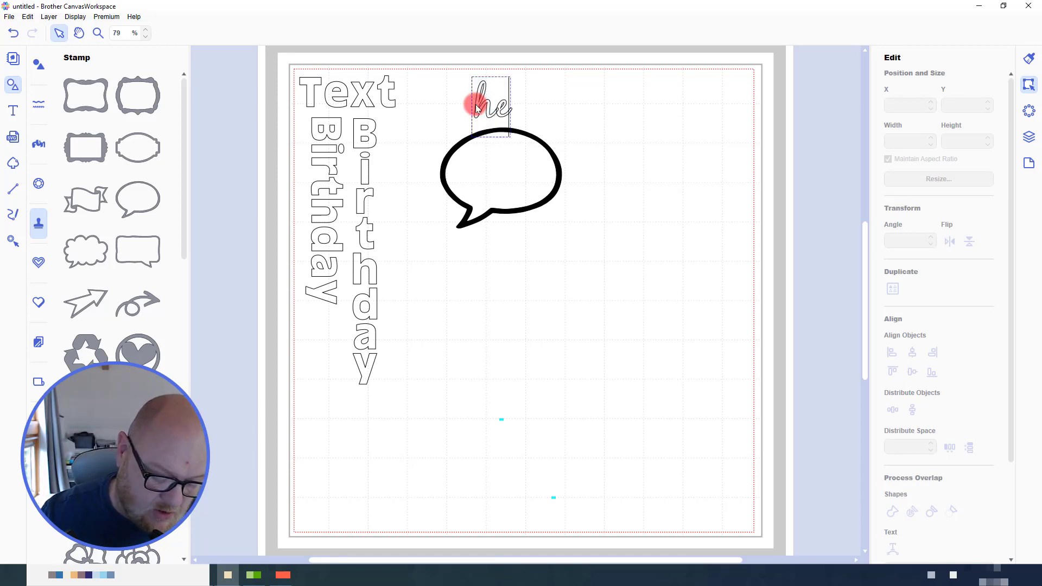
{"action": "type", "text": "llo"}
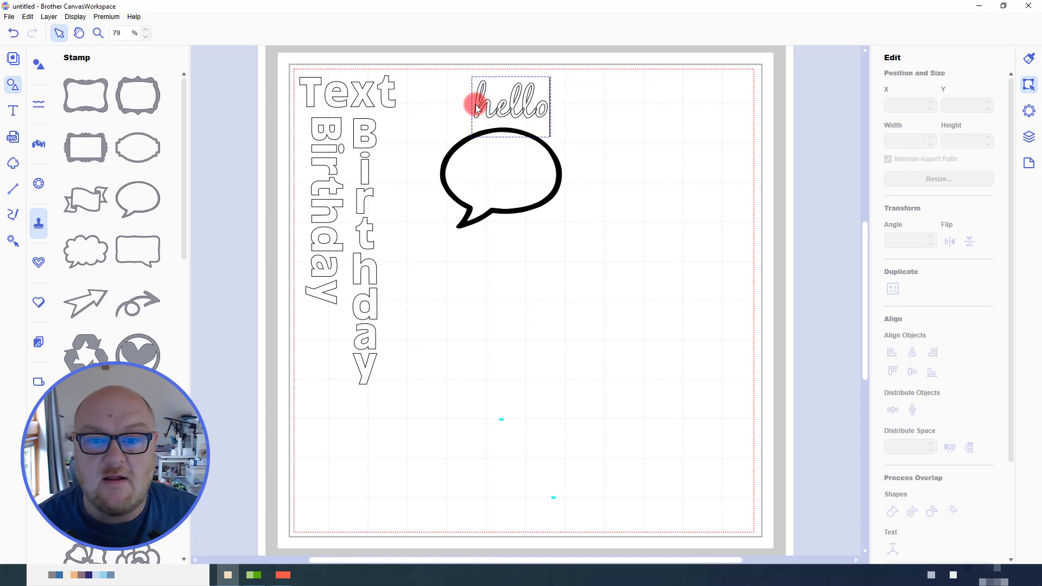
{"action": "left_click", "coordinate": [614, 107]}
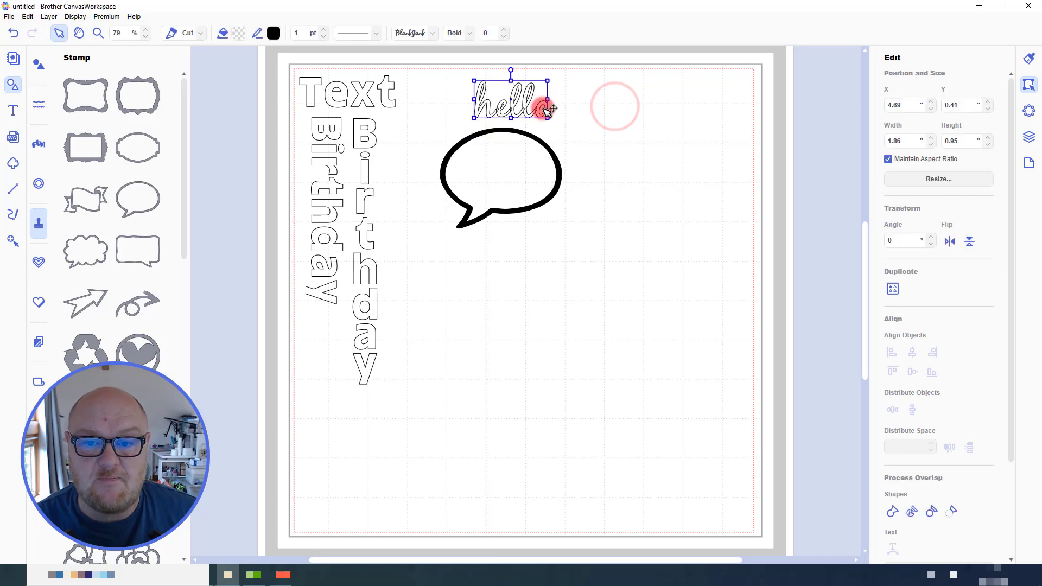
- Move "hello" inside the speech bubble and enlarge it to about 2.67" wide so its ends overlap the outline
{"action": "left_click_drag", "start_coordinate": [542, 113], "coordinate": [554, 202]}
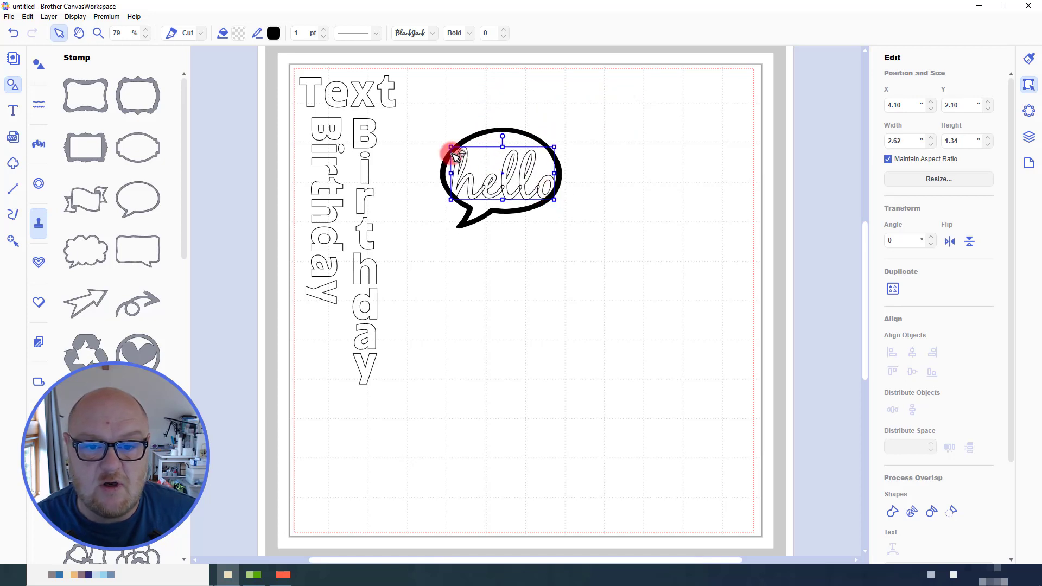
{"action": "left_click_drag", "start_coordinate": [450, 147], "coordinate": [448, 144]}
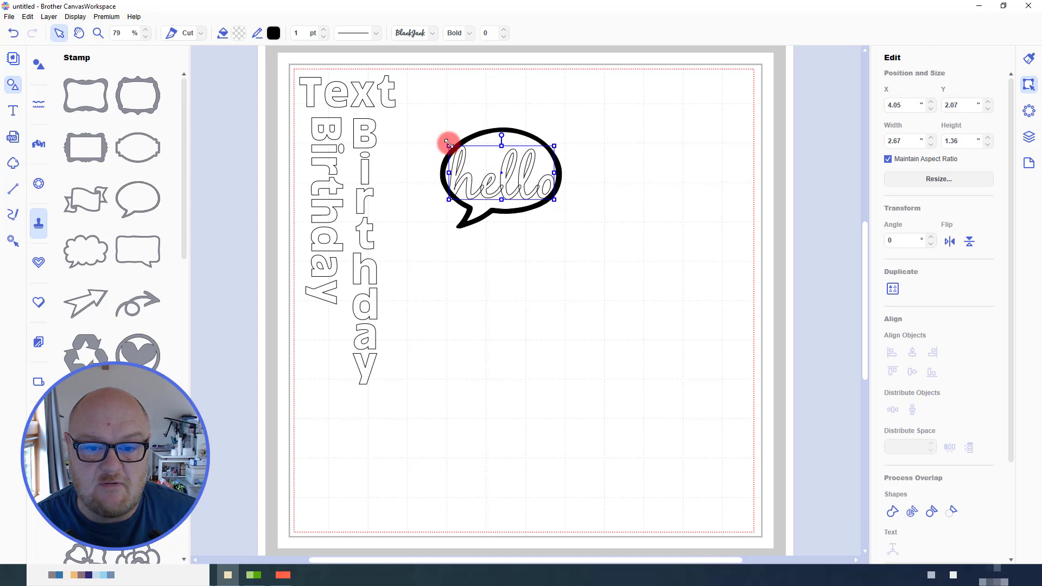
- Weld "hello" and the speech bubble into one shape and move it up beside the word "Text"
{"action": "left_click_drag", "start_coordinate": [584, 254], "coordinate": [440, 128]}
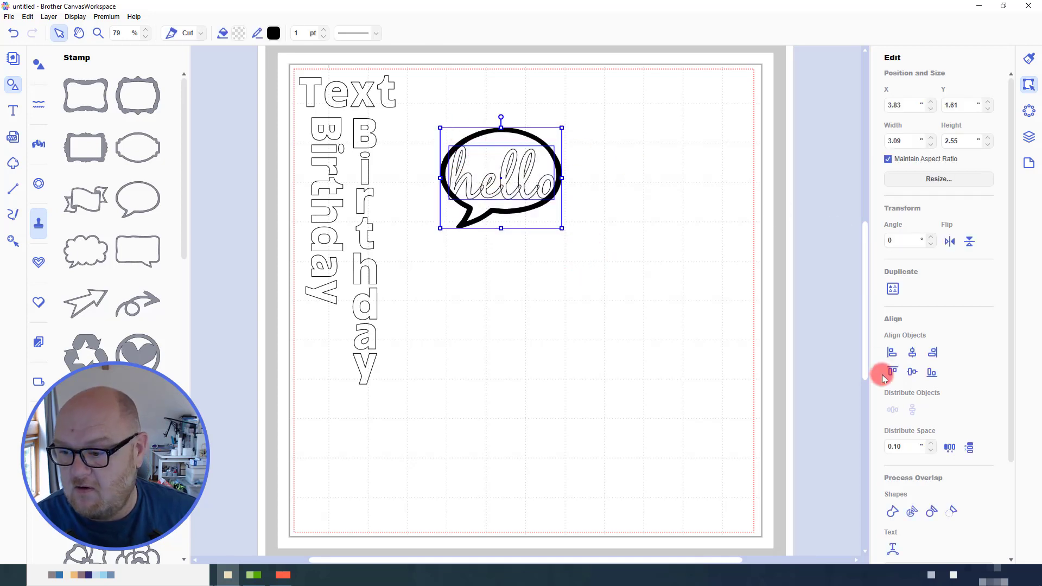
{"action": "left_click", "coordinate": [894, 513]}
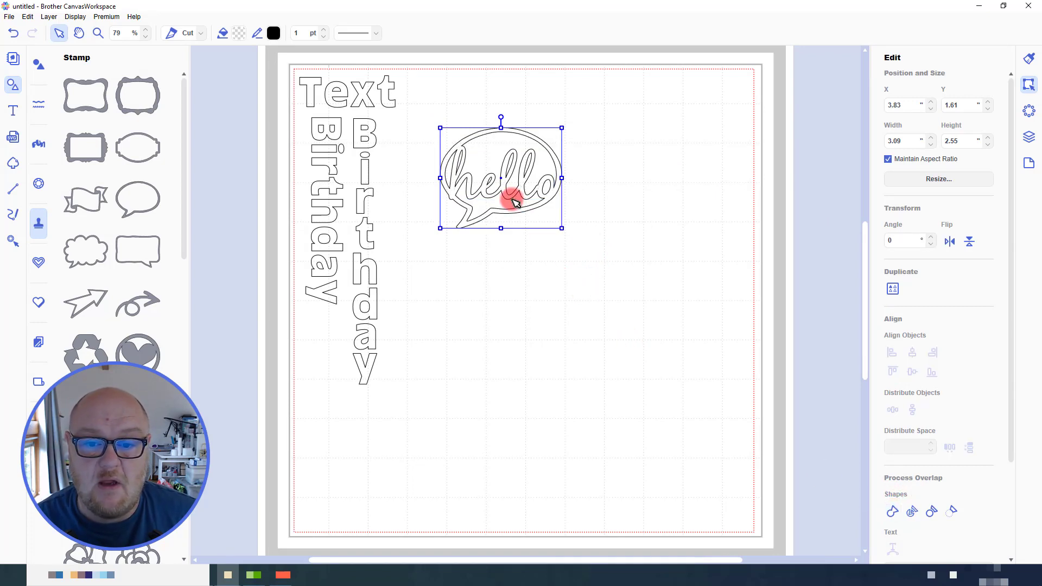
{"action": "left_click_drag", "start_coordinate": [509, 185], "coordinate": [479, 136]}
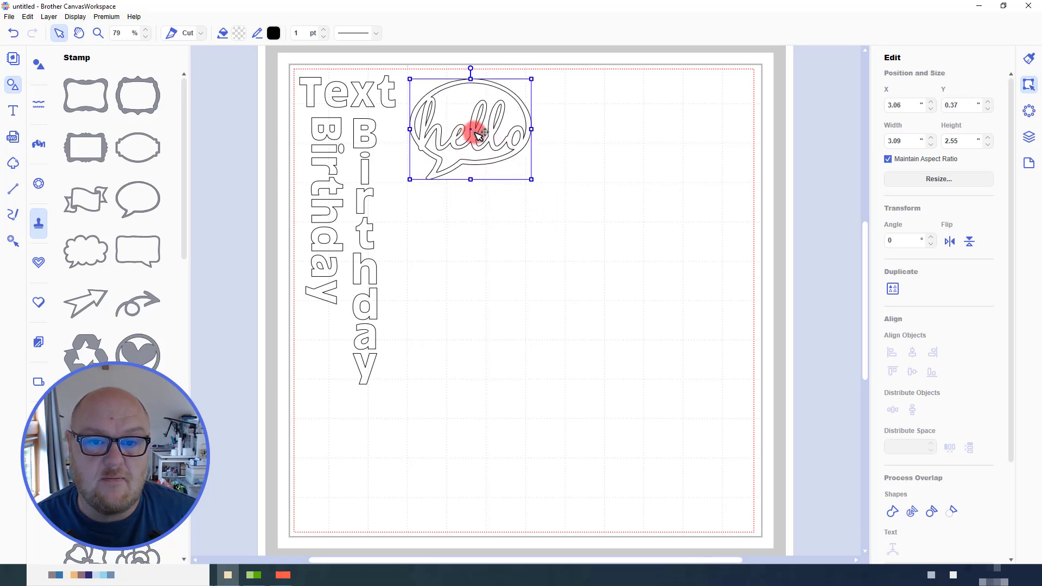
{"action": "left_click", "coordinate": [476, 227]}
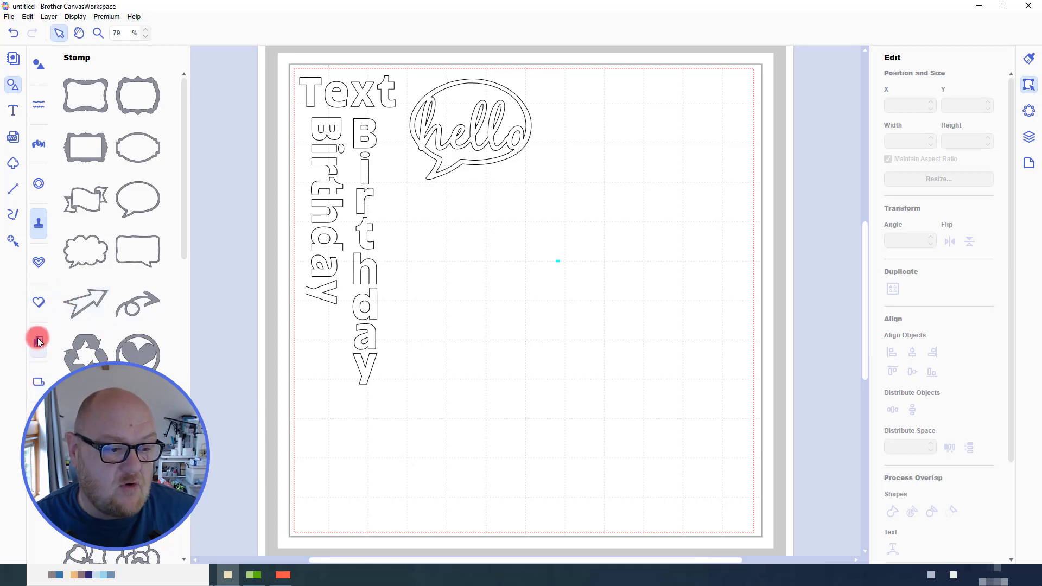
- Place the dove line embossing design below the speech bubble and enlarge it to about 4.25" by 5.56"
{"action": "left_click", "coordinate": [39, 264]}
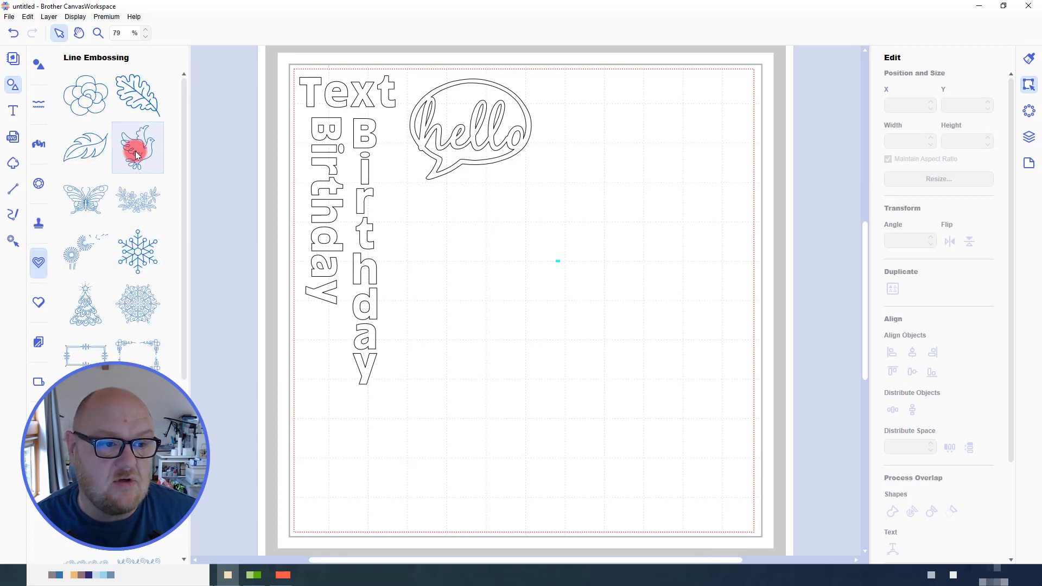
{"action": "left_click_drag", "start_coordinate": [136, 151], "coordinate": [463, 268]}
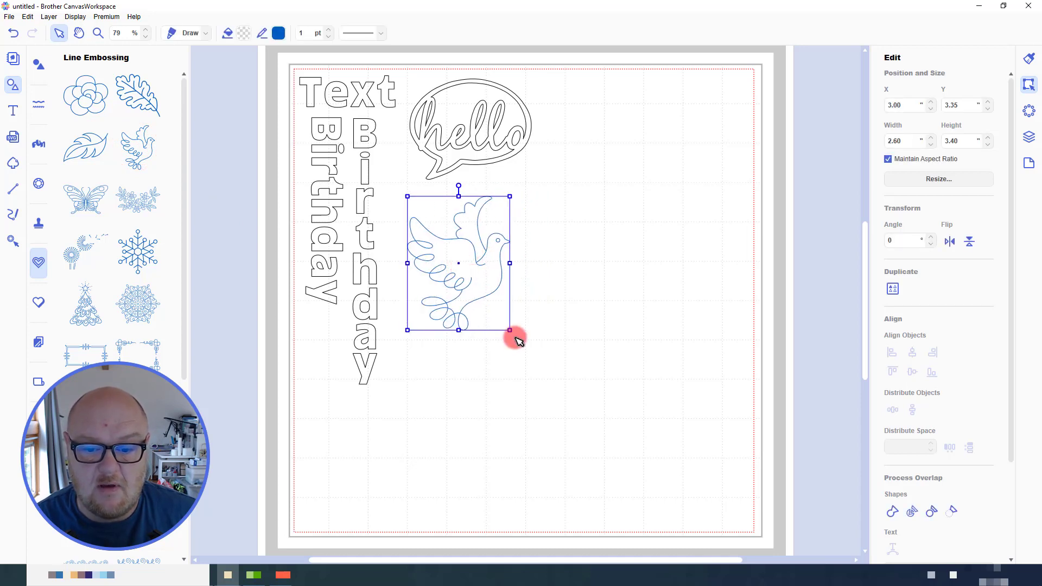
{"action": "left_click_drag", "start_coordinate": [510, 330], "coordinate": [577, 384]}
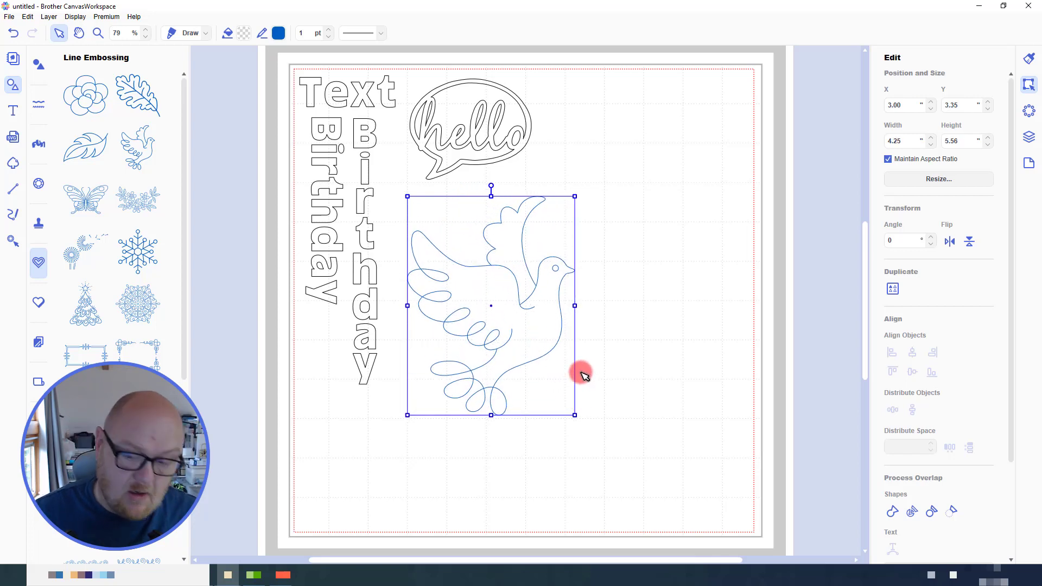
- Duplicate the dove and move the copy beside the original, near the mat's right edge
{"action": "key", "text": "ctrl+d"}
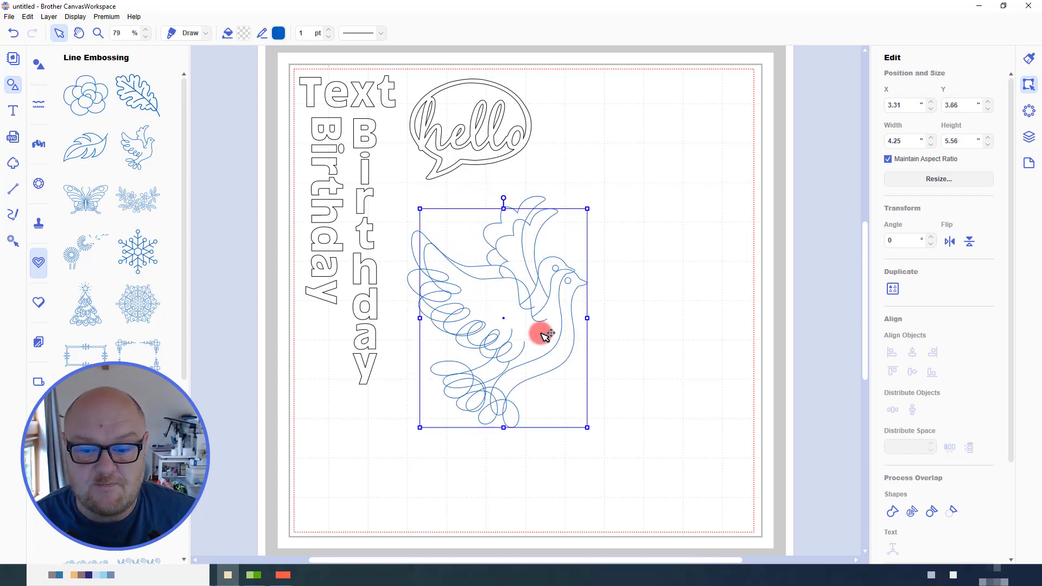
{"action": "left_click_drag", "start_coordinate": [542, 333], "coordinate": [713, 328]}
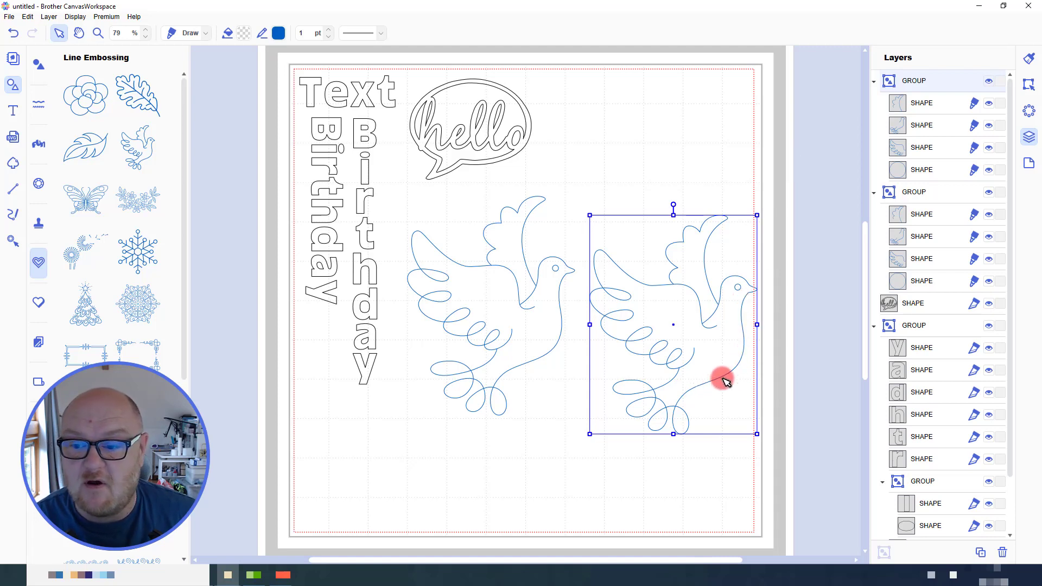
- Delete the upper wing, the looped wing and the eye from the duplicated dove, keeping its body line
{"action": "left_click", "coordinate": [921, 103]}
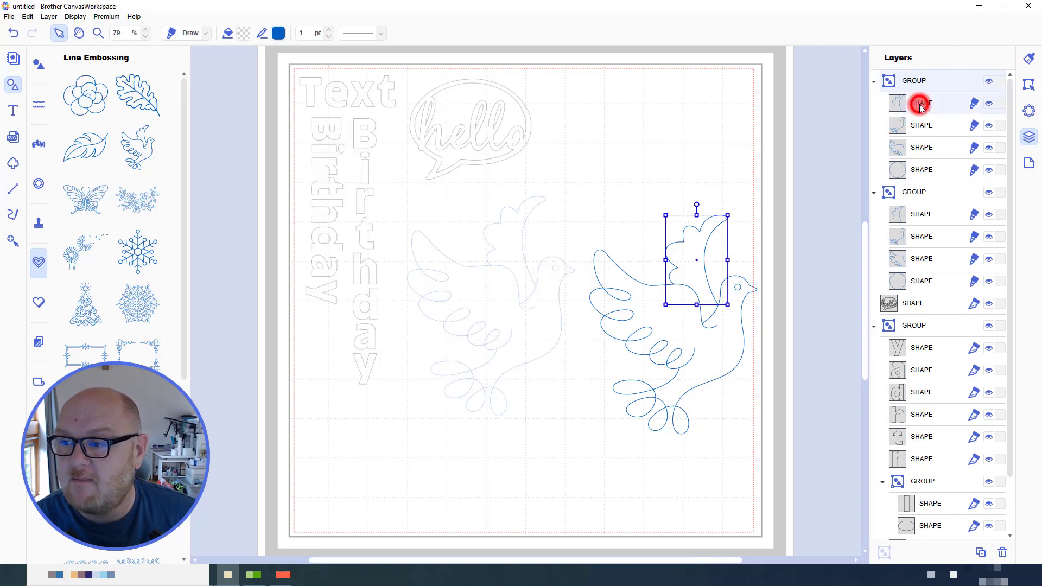
{"action": "left_click", "coordinate": [922, 155], "text": "ctrl"}
{"action": "left_click", "coordinate": [923, 168], "text": "ctrl"}
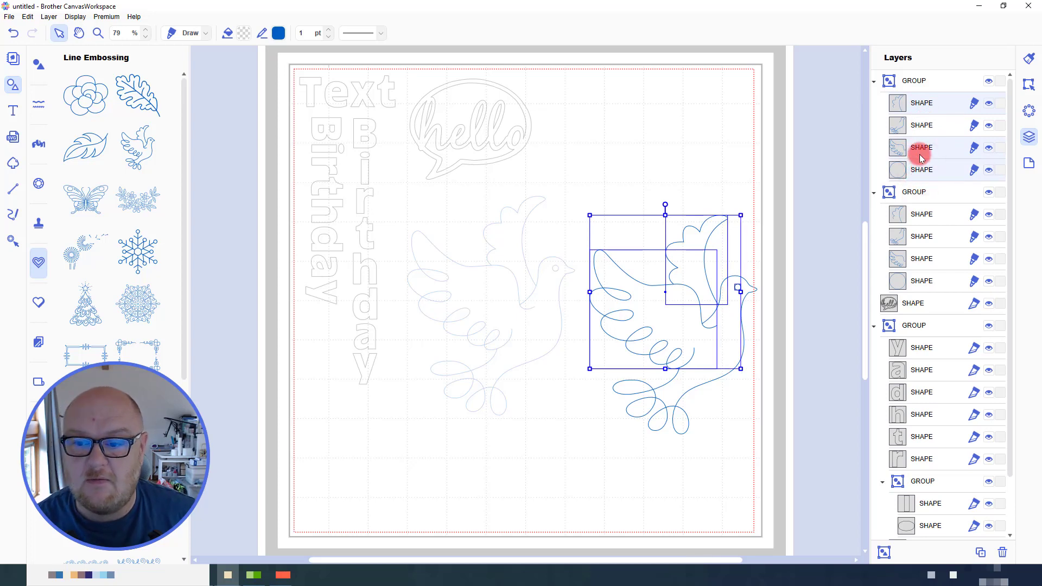
{"action": "key", "text": "Delete"}
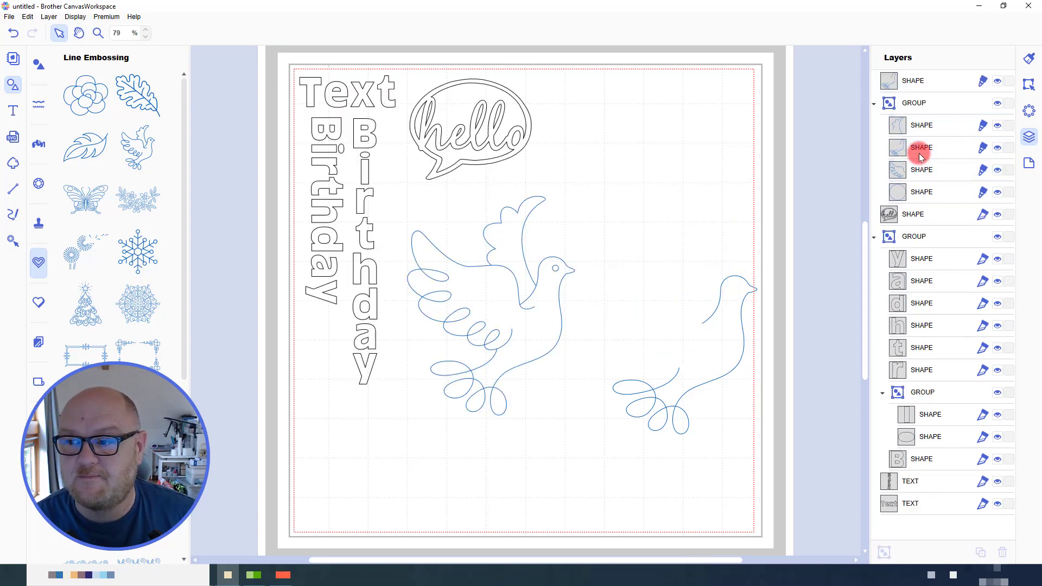
- Edit the path of the remaining dove body and delete the nodes forming the looped tail
{"action": "left_click", "coordinate": [921, 83]}
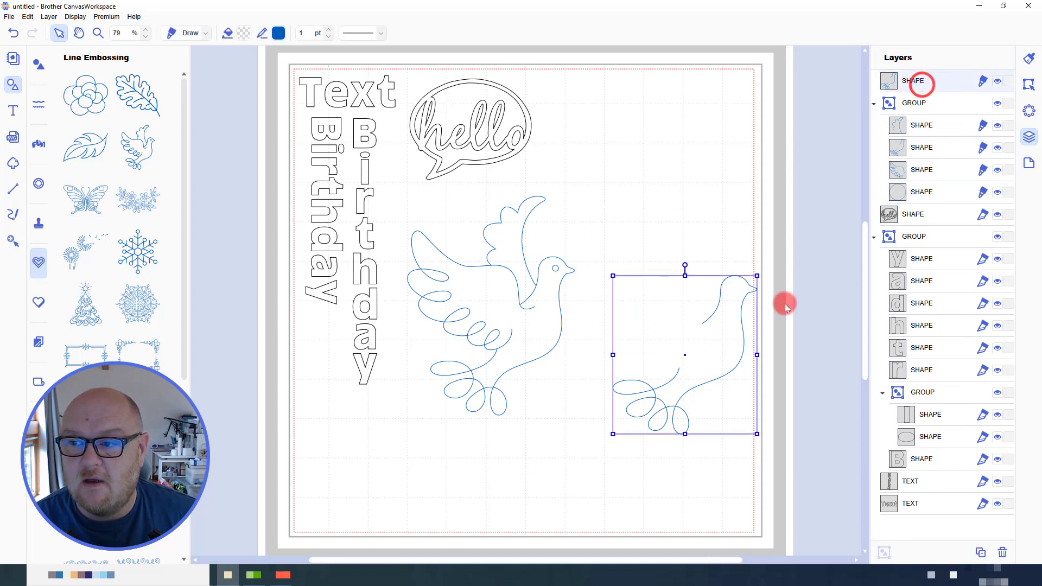
{"action": "double_click", "coordinate": [742, 367]}
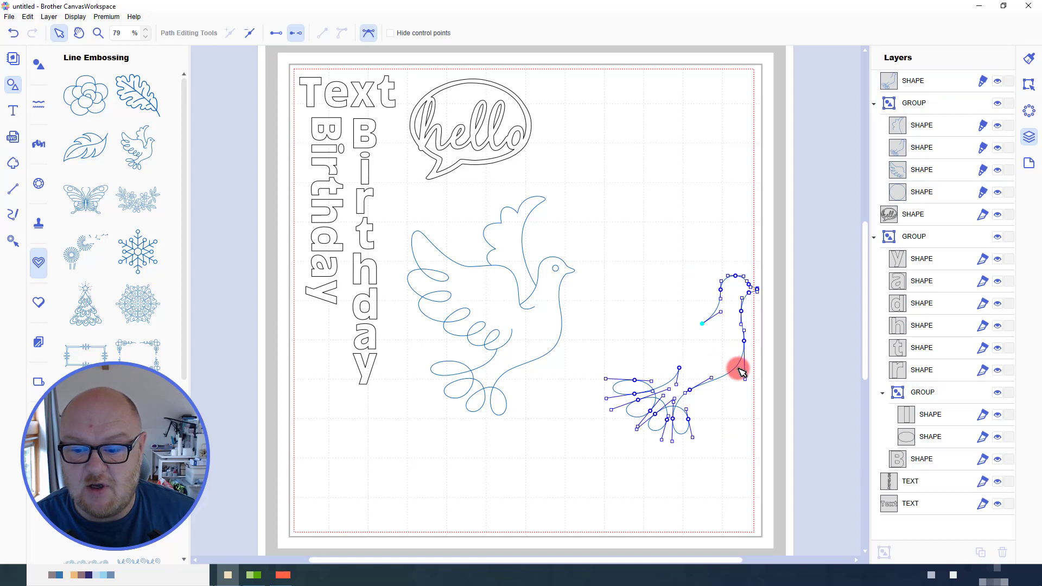
{"action": "left_click_drag", "start_coordinate": [603, 331], "coordinate": [676, 407]}
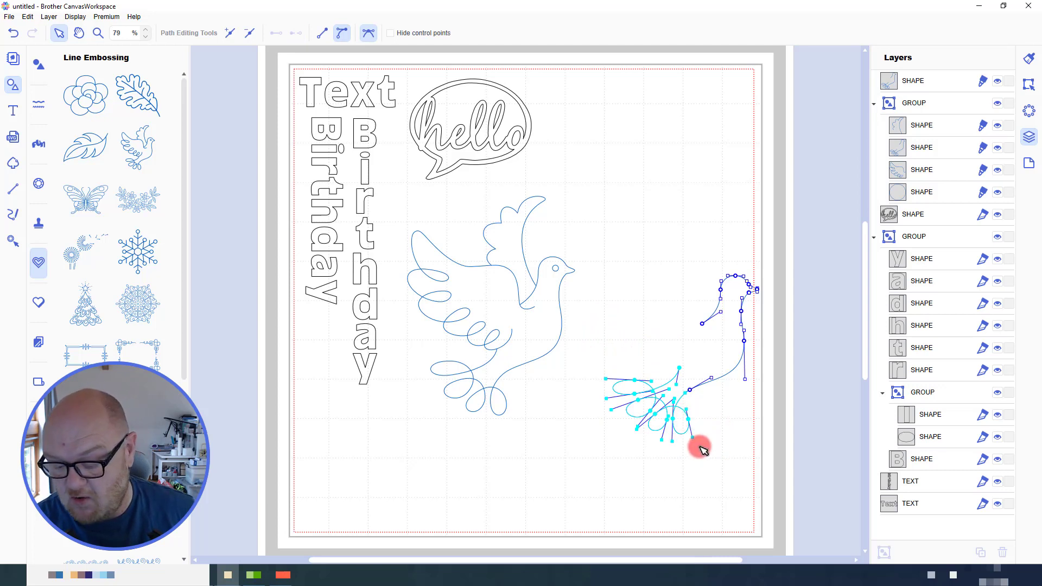
{"action": "key", "text": "Delete"}
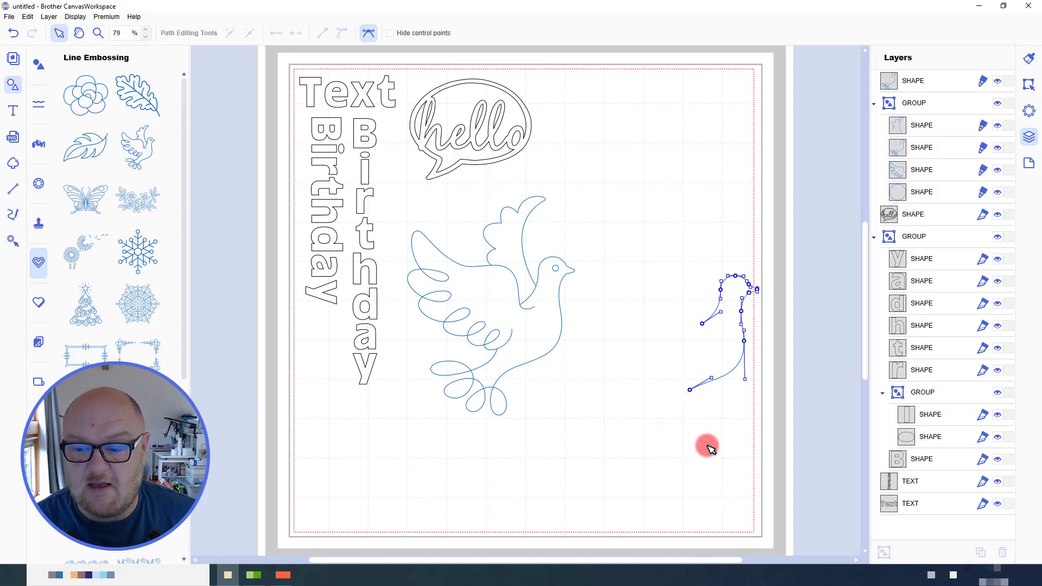
- Delete the body path's nodes around the head, beak and back of the neck, leaving only the breast curve
{"action": "left_click_drag", "start_coordinate": [684, 249], "coordinate": [765, 298]}
{"action": "left_click_drag", "start_coordinate": [678, 312], "coordinate": [715, 332]}
{"action": "key", "text": "Delete"}
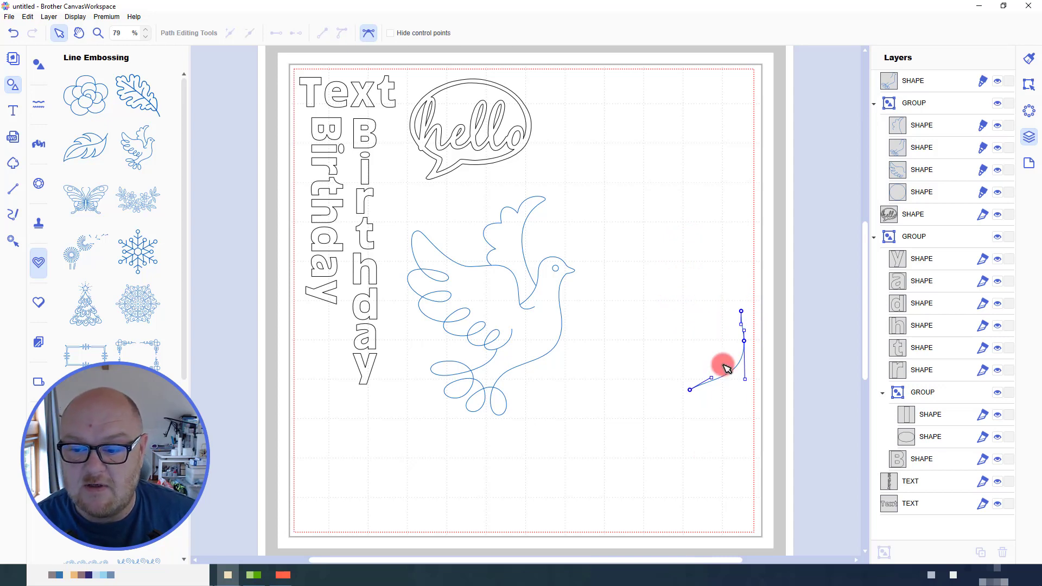
- Finish editing the breast curve's path and move the curve beside the original dove's breast
{"action": "left_click", "coordinate": [730, 412]}
{"action": "left_click", "coordinate": [740, 371]}
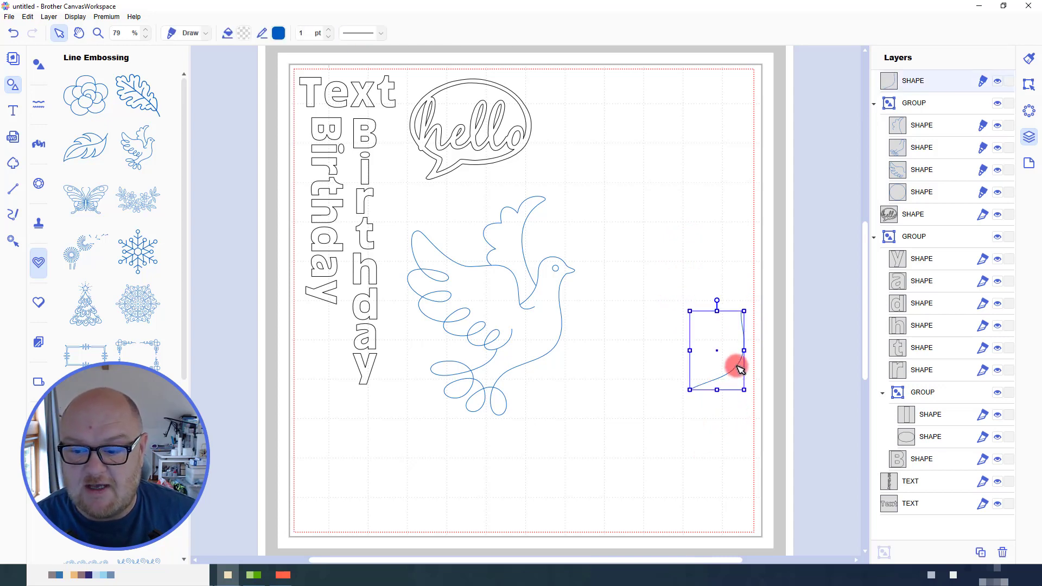
{"action": "left_click_drag", "start_coordinate": [740, 371], "coordinate": [597, 379]}
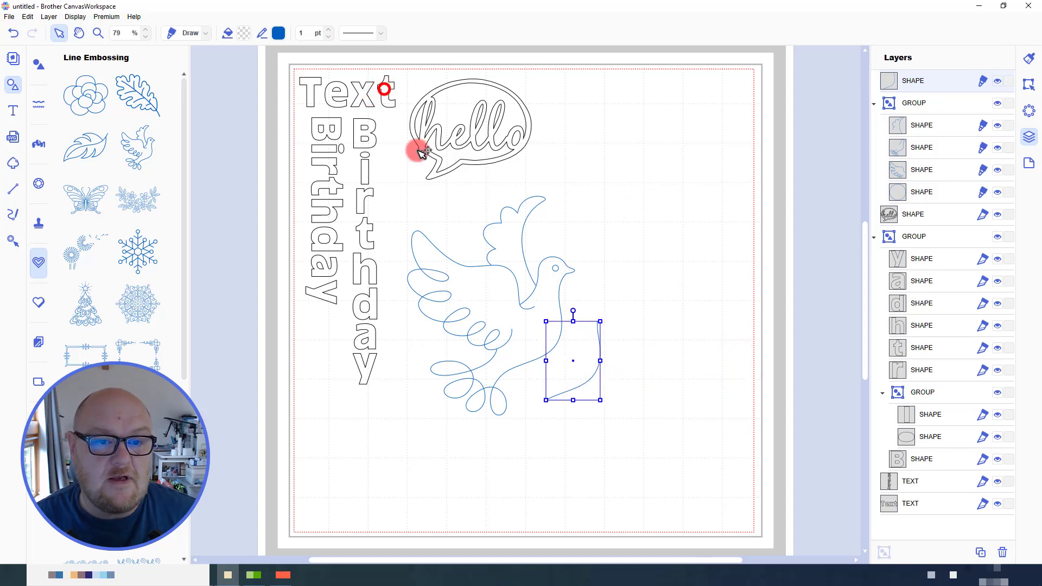
- Duplicate the horizontal "Text" object and place the copy beside the breast curve, on the side away from the dove
{"action": "left_click", "coordinate": [384, 89]}
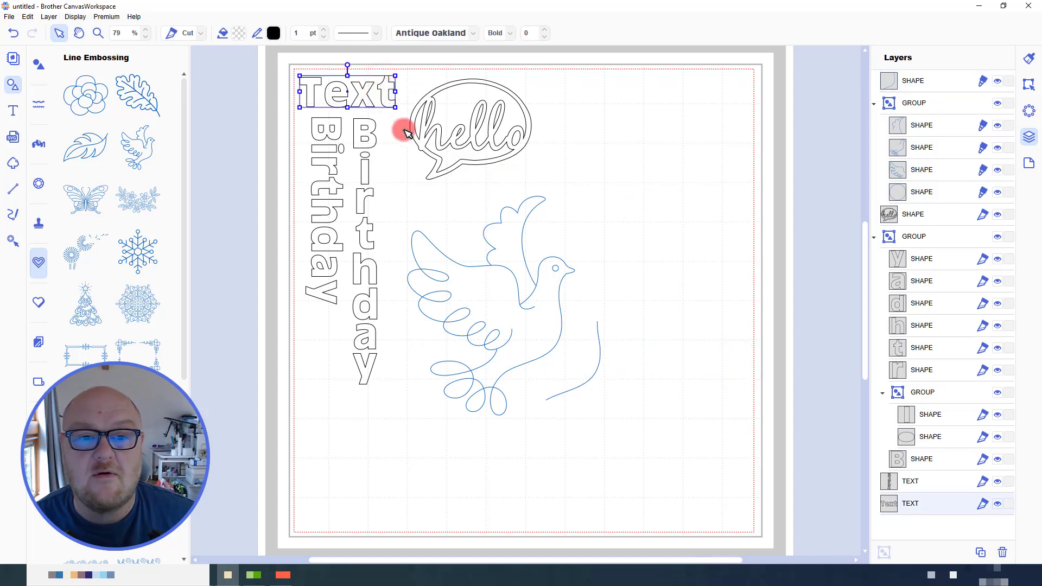
{"action": "key", "text": "ctrl+d"}
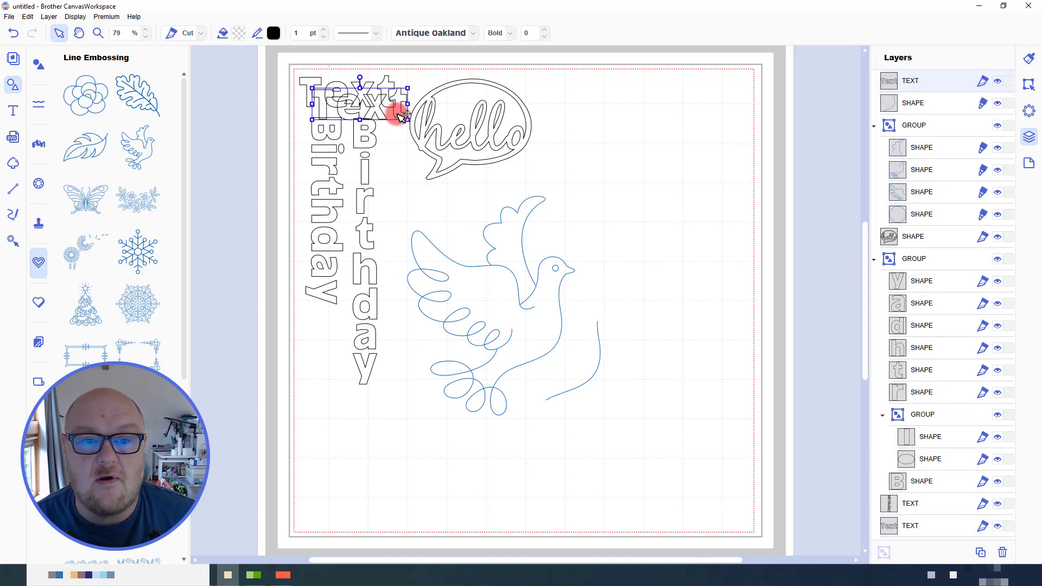
{"action": "left_click_drag", "start_coordinate": [397, 104], "coordinate": [731, 382]}
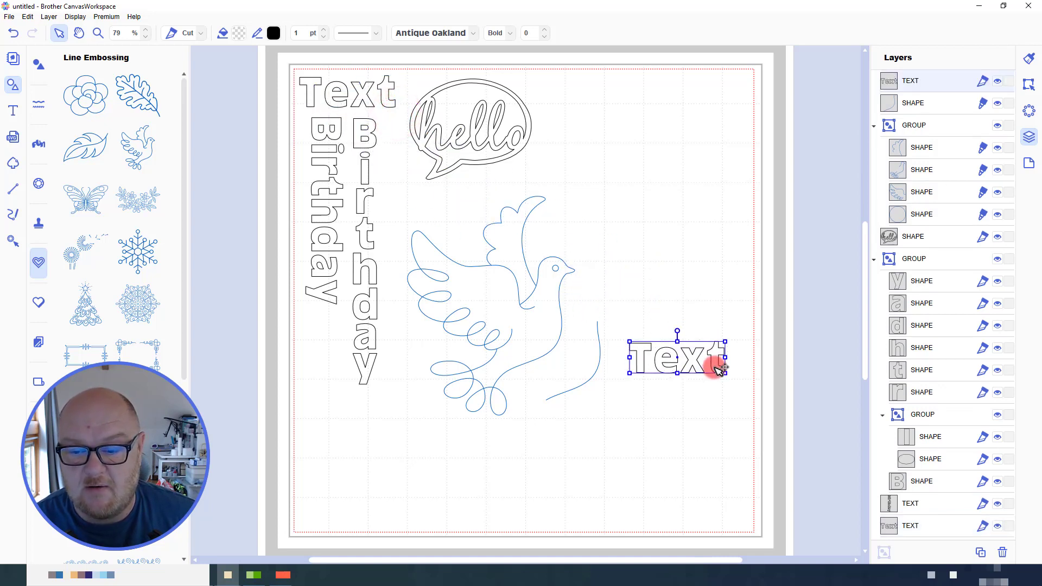
- Set the copied text's font to Berlin and replace its wording with "peace"
{"action": "left_click", "coordinate": [476, 34]}
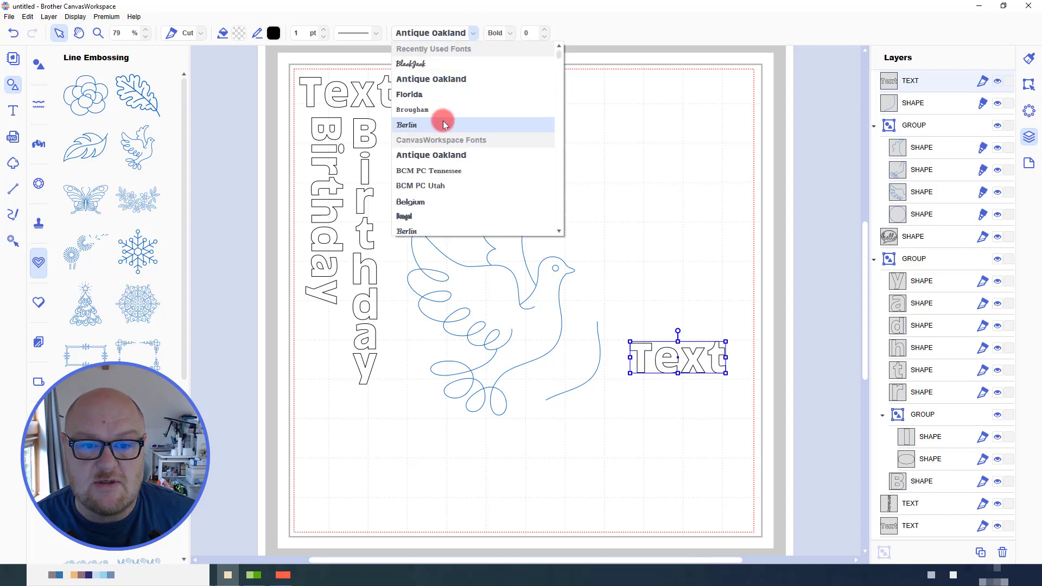
{"action": "left_click", "coordinate": [449, 126]}
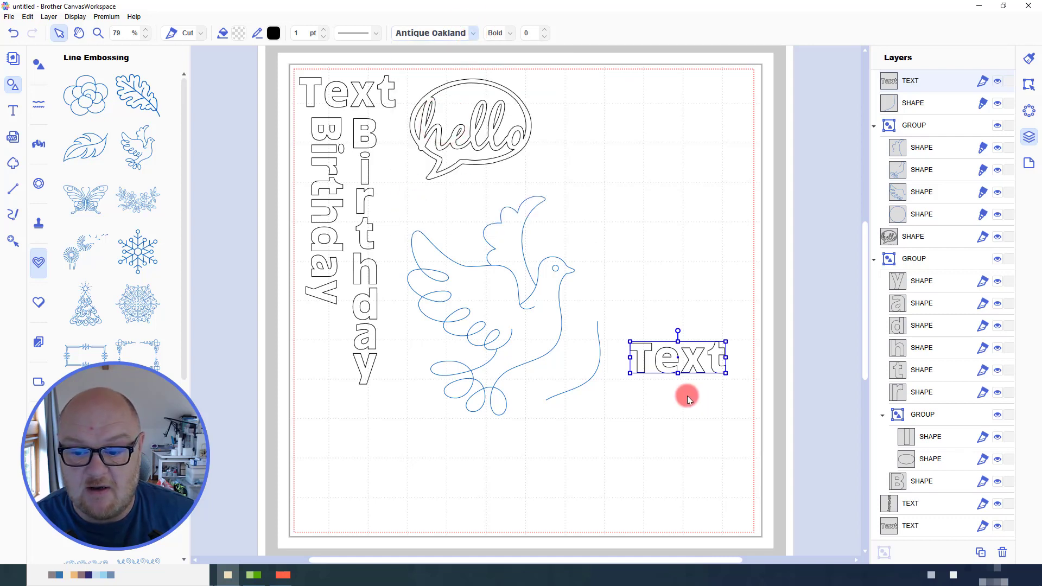
{"action": "double_click", "coordinate": [682, 363]}
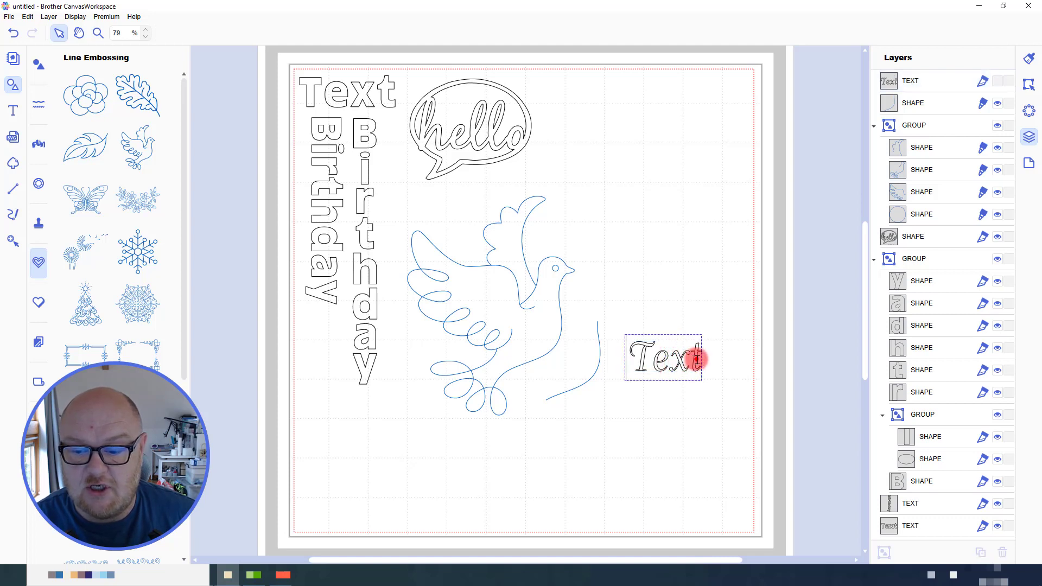
{"action": "left_click_drag", "start_coordinate": [697, 359], "coordinate": [633, 357]}
{"action": "type", "text": "pease"}
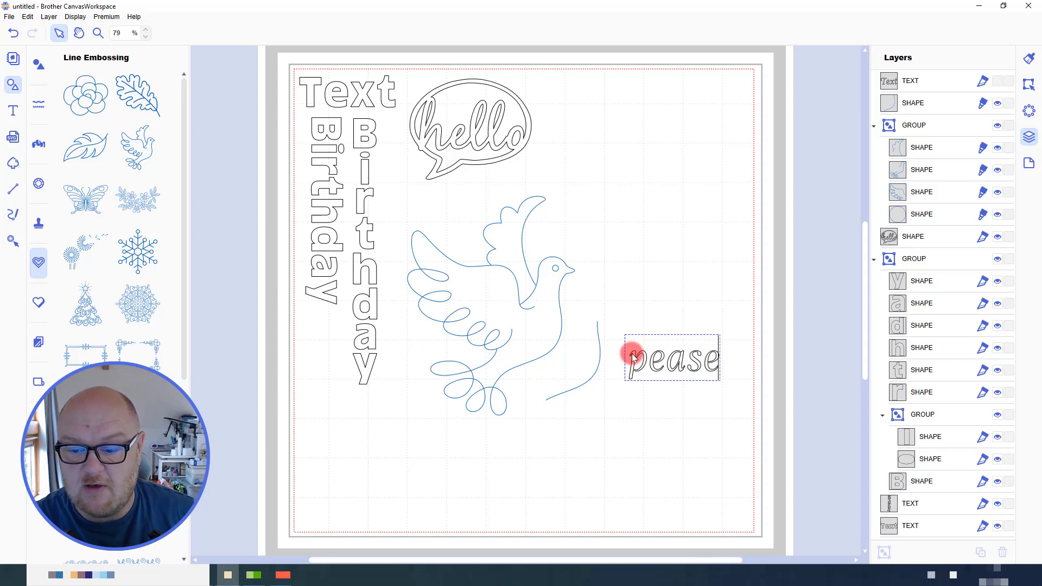
{"action": "key", "text": "BackSpace"}
{"action": "key", "text": "BackSpace"}
{"action": "type", "text": "ce"}
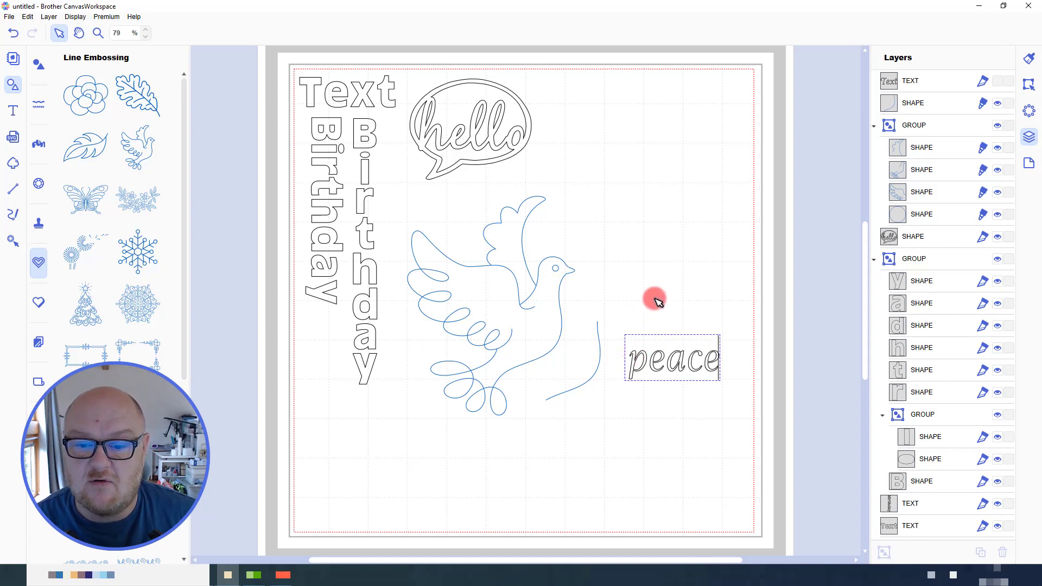
{"action": "left_click", "coordinate": [679, 360]}
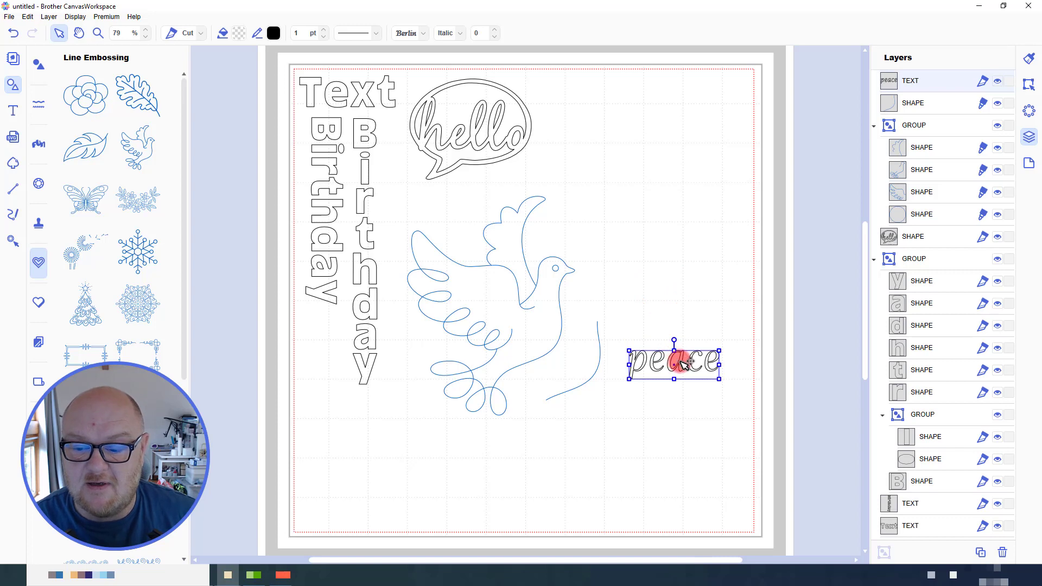
- Bring the "peace" text close to the breast curve and fit the text to that curve as its path
{"action": "left_click_drag", "start_coordinate": [681, 366], "coordinate": [658, 374]}
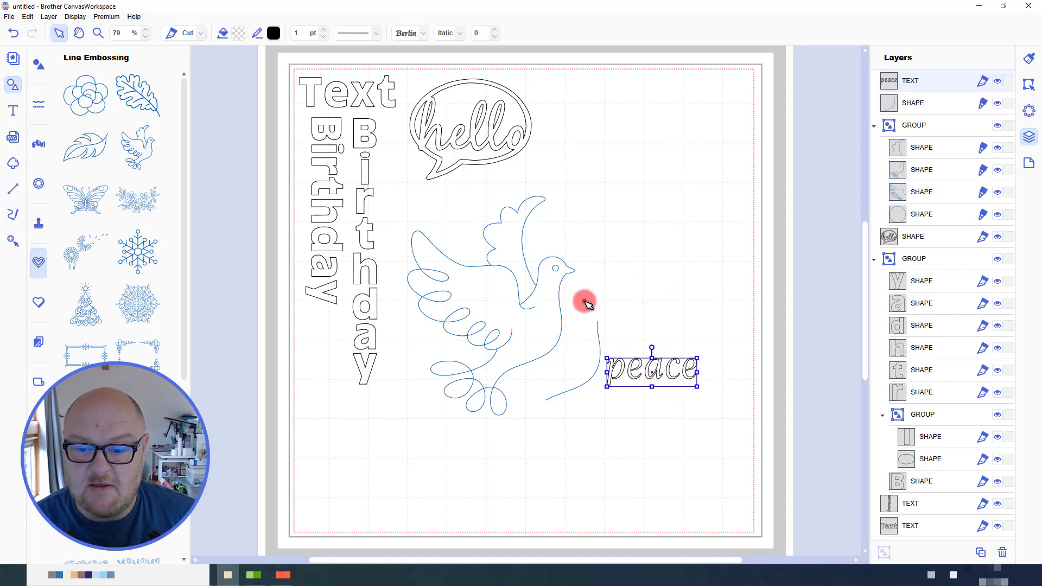
{"action": "left_click_drag", "start_coordinate": [584, 302], "coordinate": [649, 378]}
{"action": "left_click", "coordinate": [982, 170]}
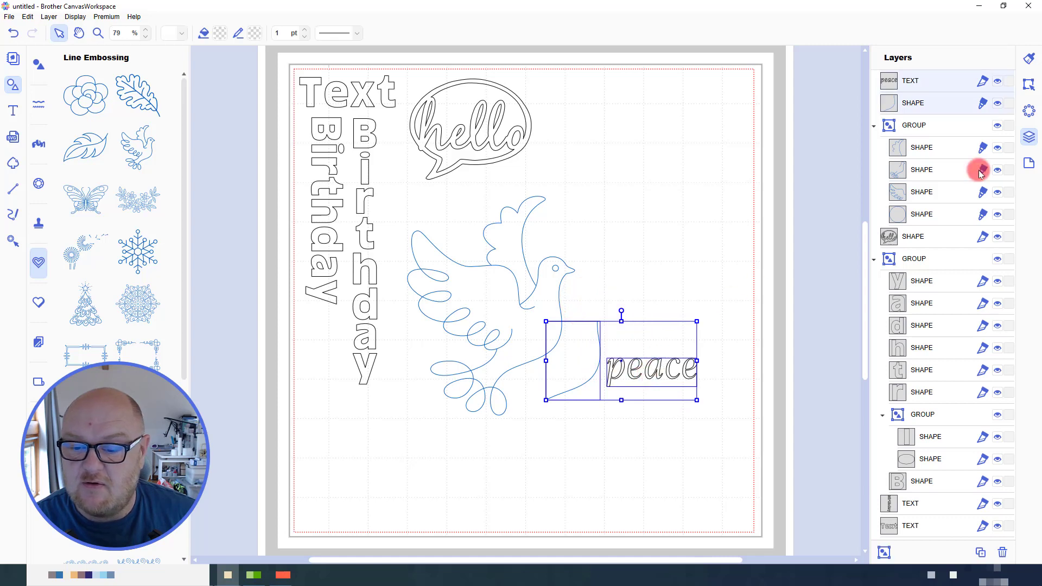
{"action": "left_click", "coordinate": [1029, 84]}
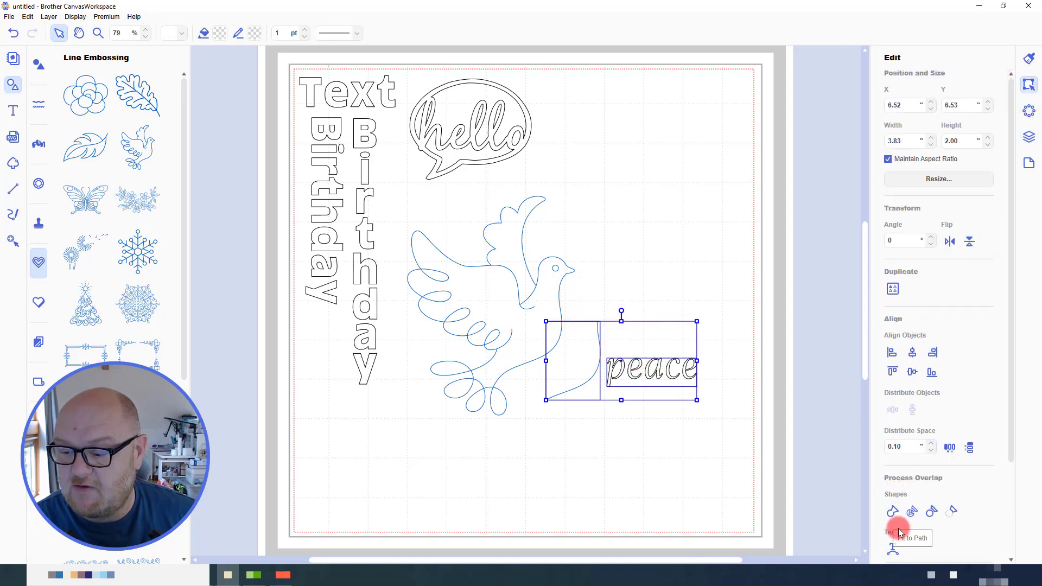
{"action": "scroll", "coordinate": [896, 537], "scroll_direction": "down", "scroll_amount": 3}
{"action": "left_click", "coordinate": [893, 428]}
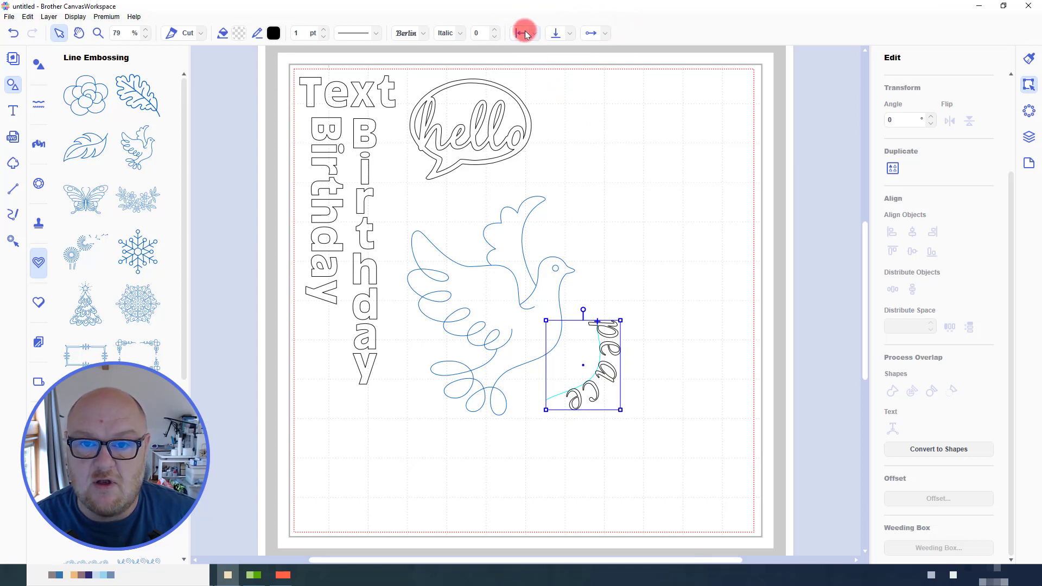
- Set the path direction of "peace" to End to Start and slide its starting point to the curve's lower end
{"action": "left_click", "coordinate": [605, 33]}
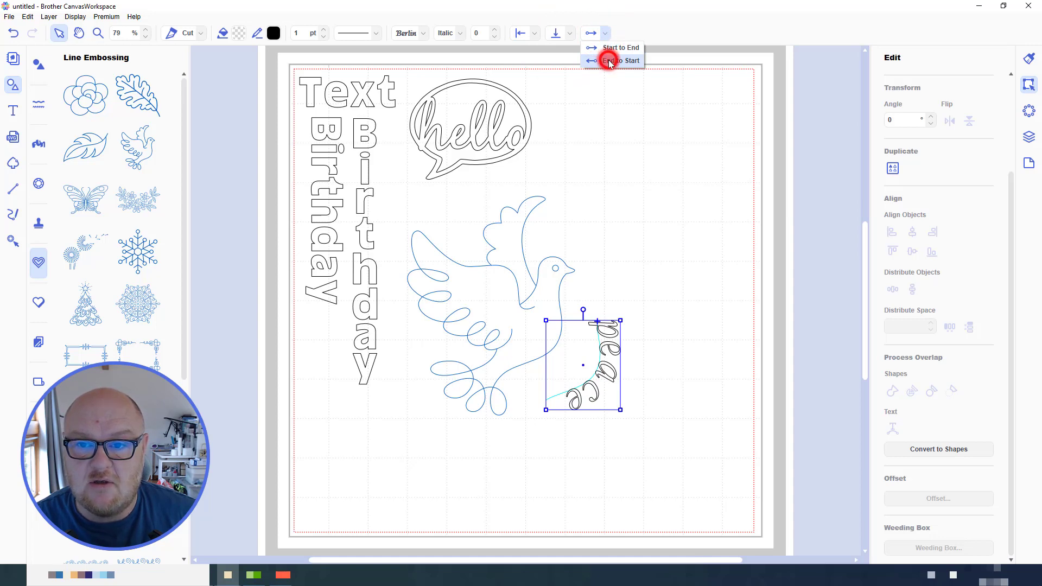
{"action": "left_click", "coordinate": [609, 62]}
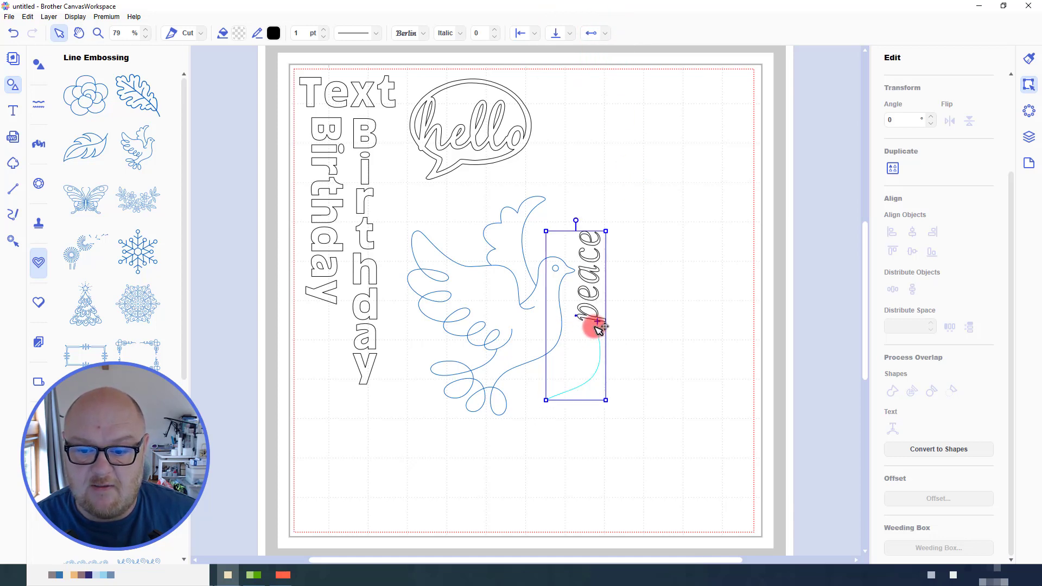
{"action": "mouse_move", "coordinate": [601, 321]}
{"action": "left_mouse_down"}
{"action": "mouse_move", "coordinate": [592, 381]}
{"action": "mouse_move", "coordinate": [554, 396]}
{"action": "mouse_move", "coordinate": [576, 391]}
{"action": "mouse_move", "coordinate": [593, 332]}
{"action": "mouse_move", "coordinate": [597, 358]}
{"action": "left_mouse_up"}
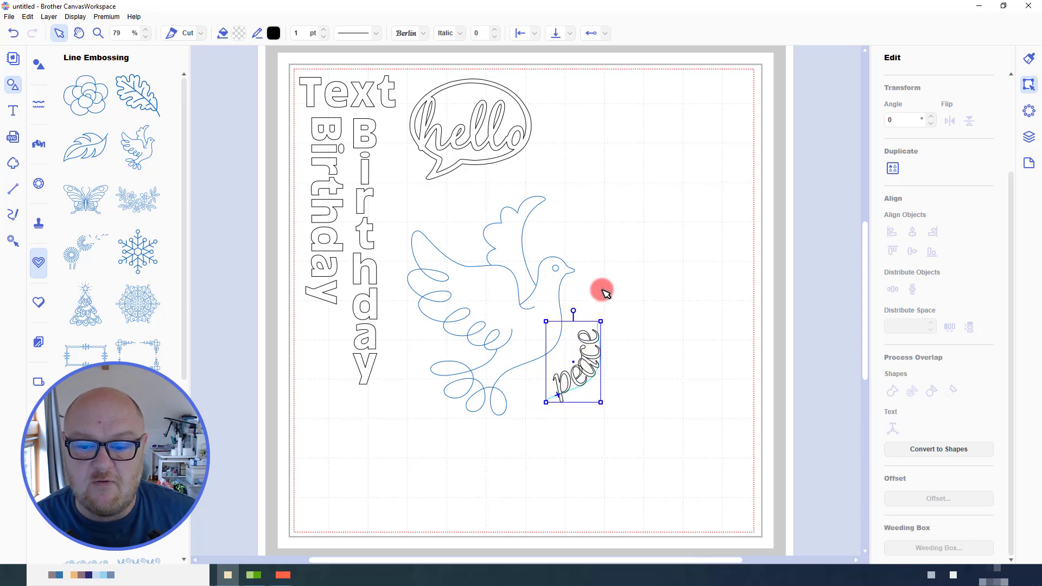
- Try the Distribute horizontal alignment on the "peace" path text, and set it to Center instead
{"action": "left_click", "coordinate": [534, 36]}
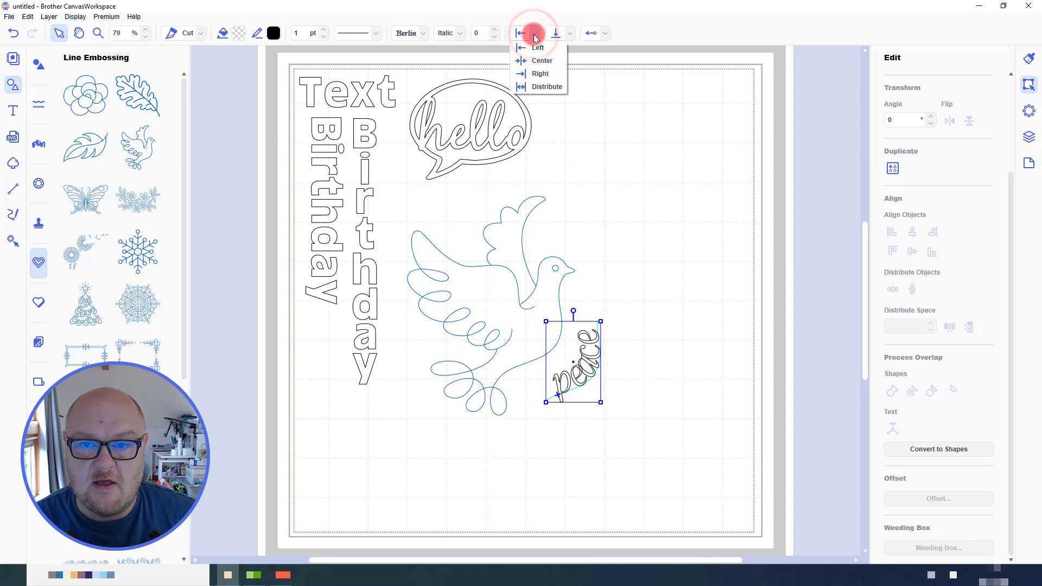
{"action": "left_click", "coordinate": [541, 88]}
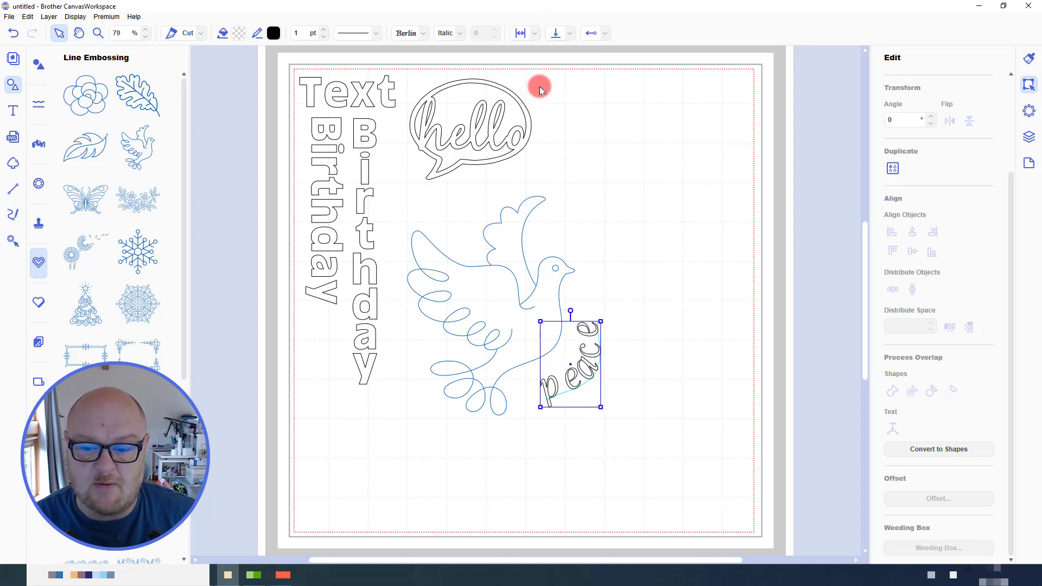
{"action": "left_click", "coordinate": [534, 33]}
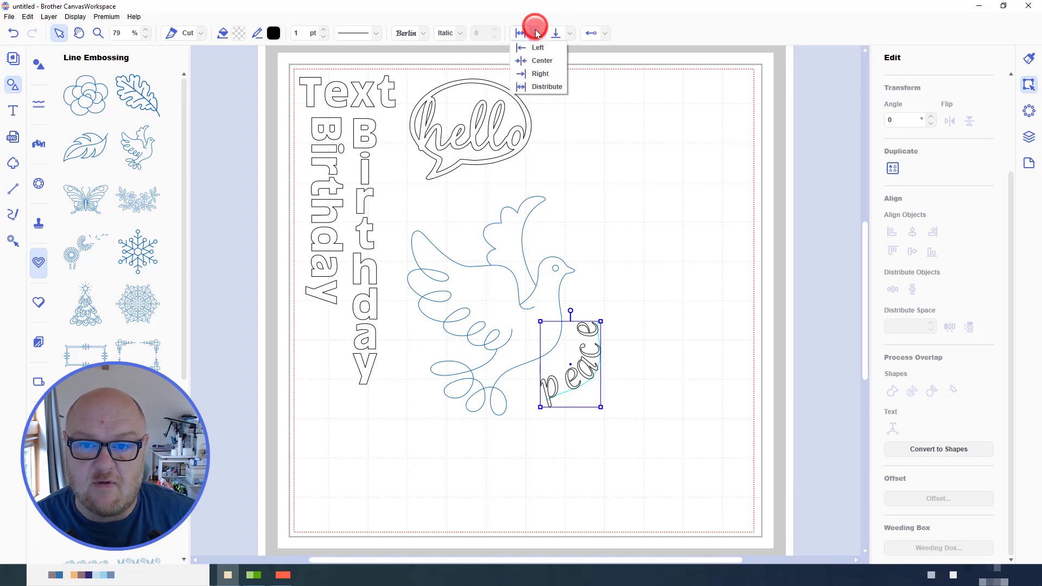
{"action": "left_click", "coordinate": [537, 60]}
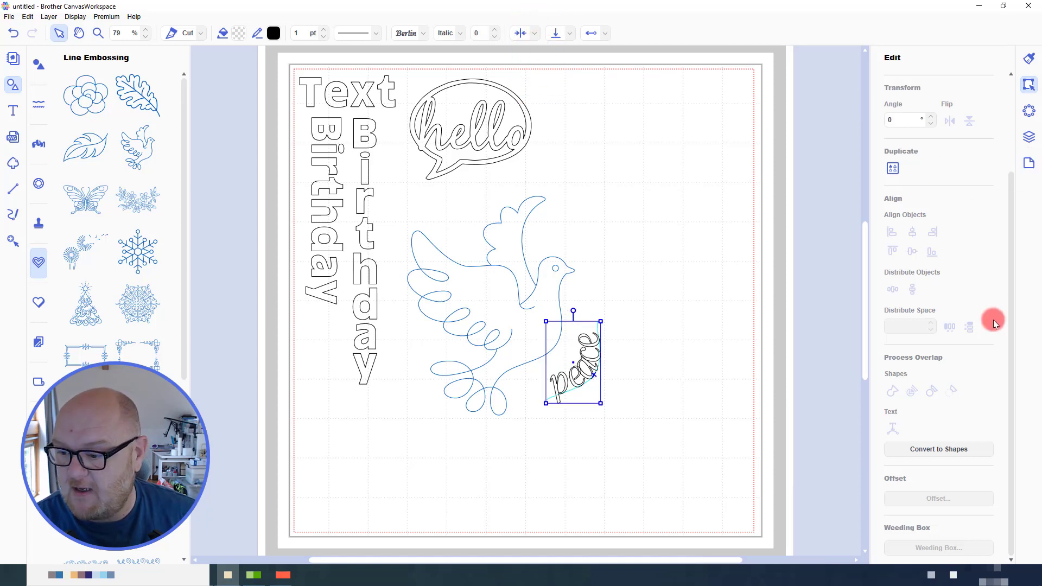
- Increase the character spacing of the "peace" path text to 6
{"action": "left_click", "coordinate": [1029, 58]}
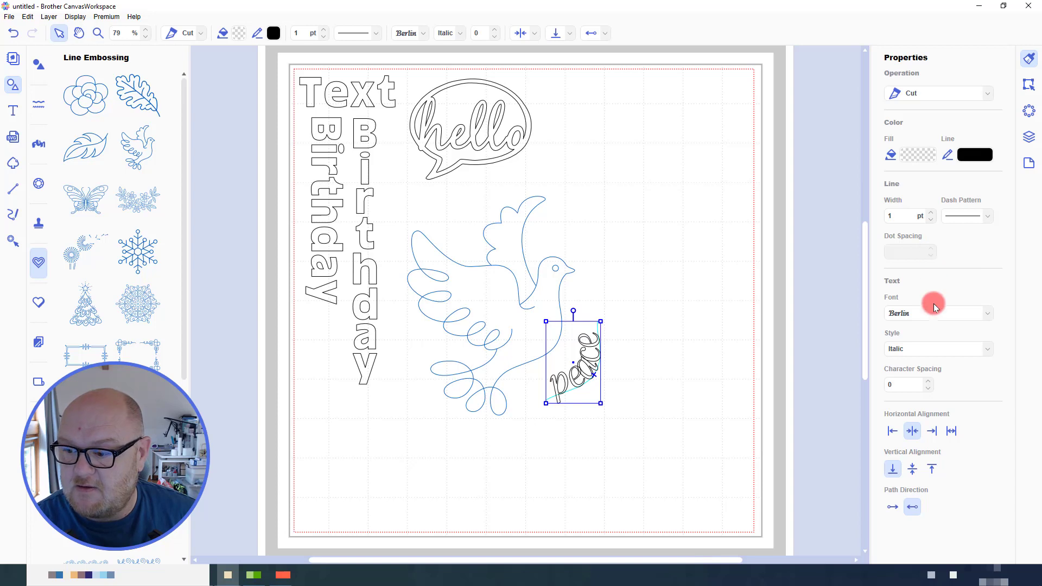
{"action": "left_click", "coordinate": [930, 382]}
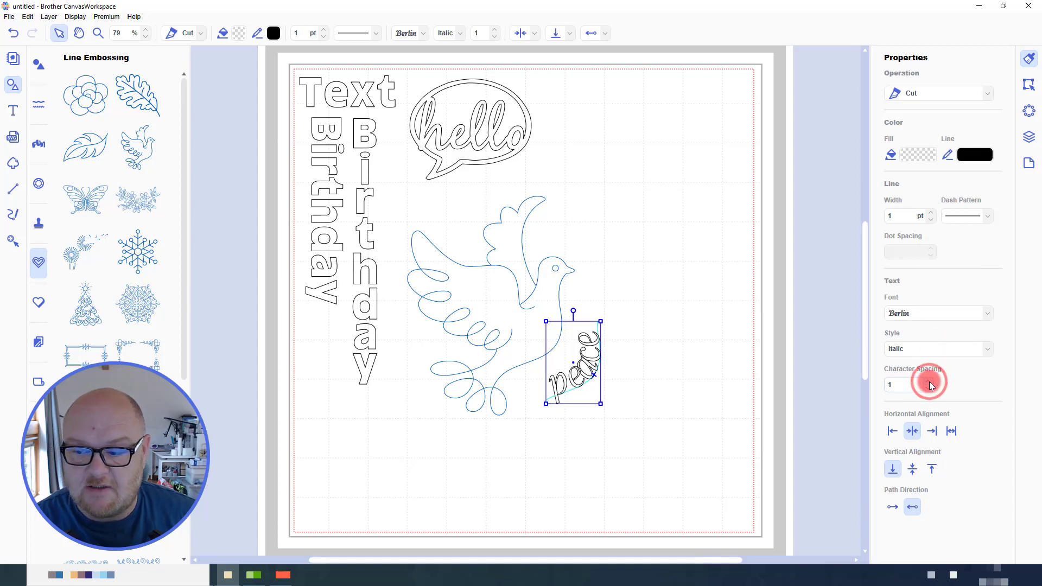
{"action": "left_click", "coordinate": [930, 381]}
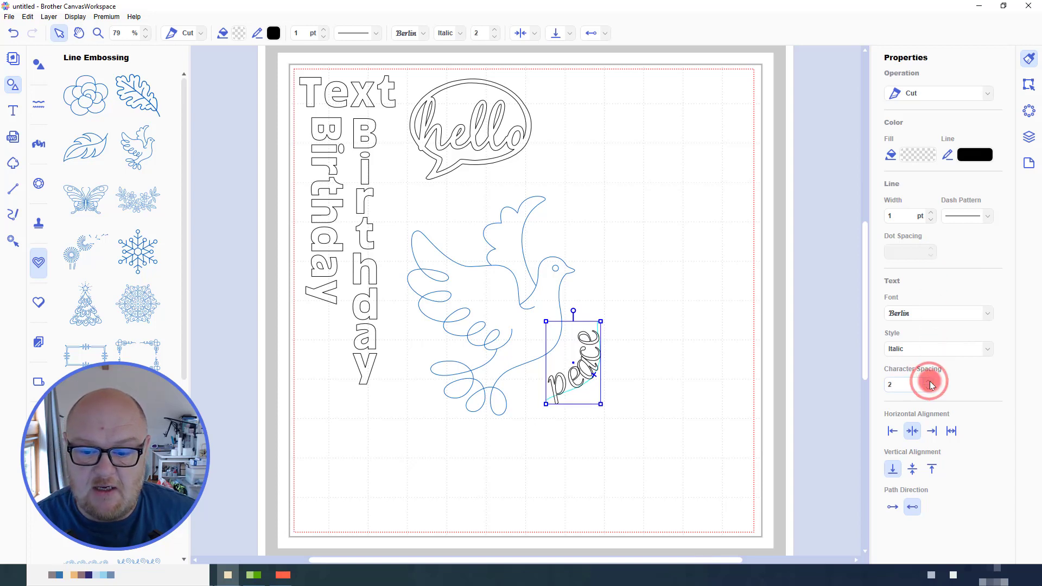
{"action": "left_click", "coordinate": [929, 382]}
{"action": "left_click", "coordinate": [930, 382]}
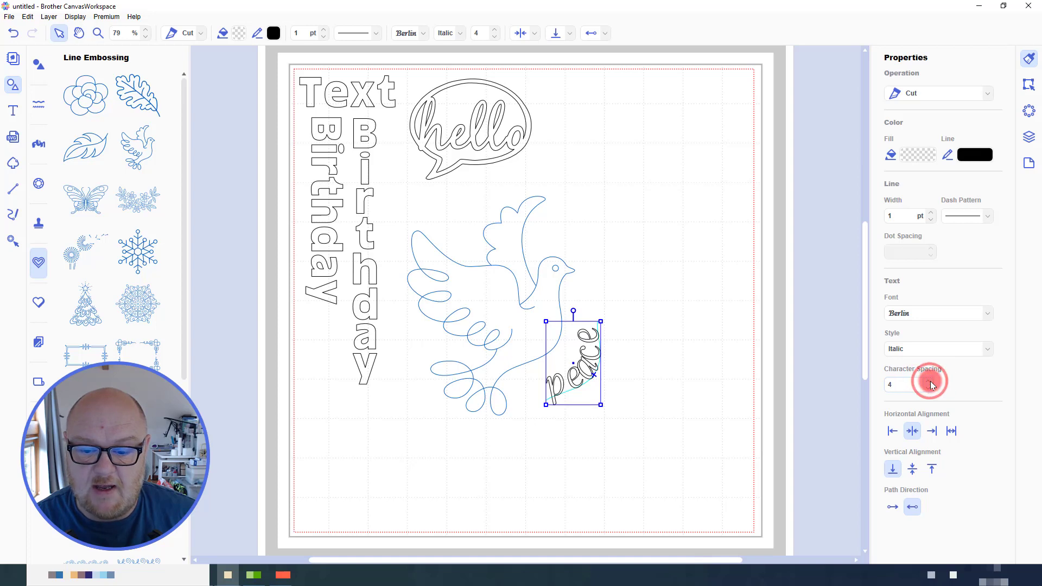
{"action": "left_click", "coordinate": [930, 381]}
{"action": "left_click", "coordinate": [930, 382]}
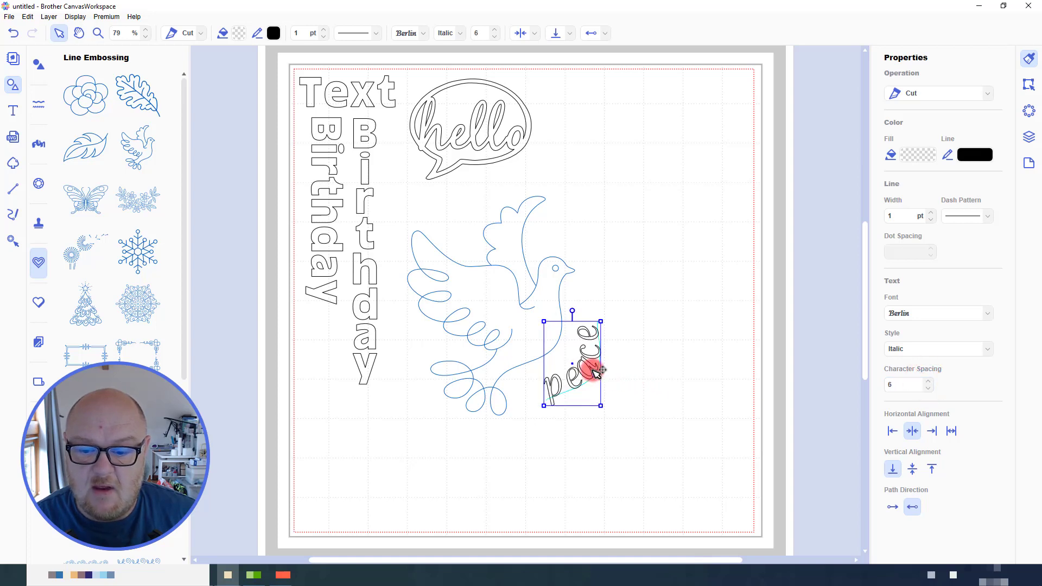
- Set the vertical alignment of "peace" to Middle and move the text close against the dove's breast
{"action": "left_click", "coordinate": [567, 35]}
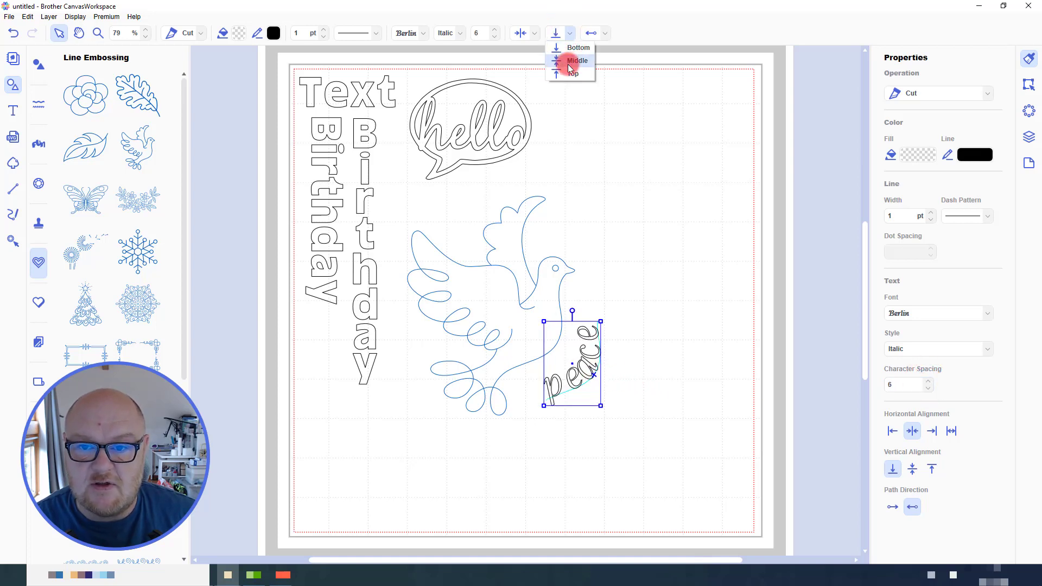
{"action": "left_click", "coordinate": [569, 62]}
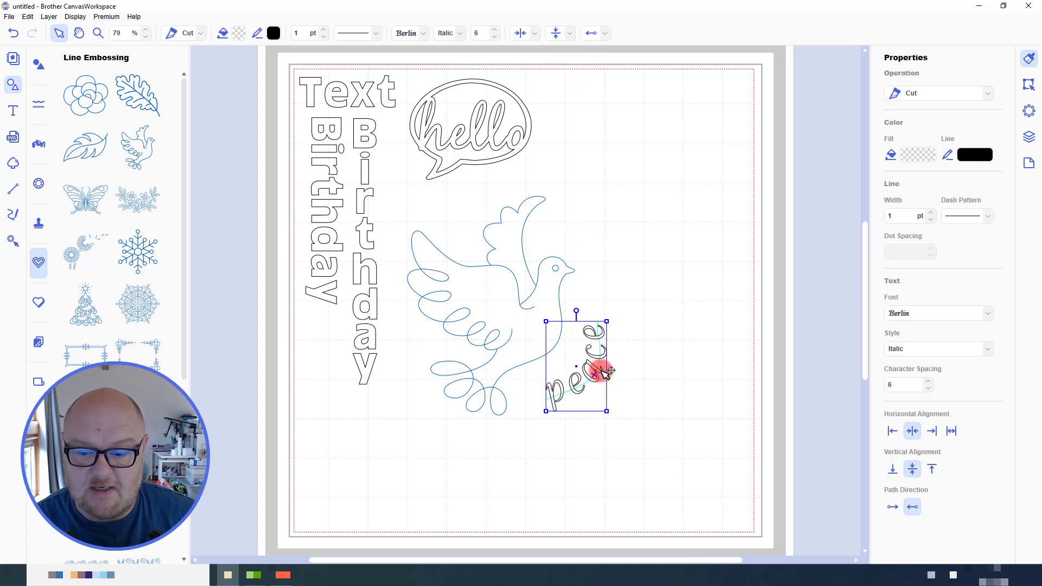
{"action": "left_click_drag", "start_coordinate": [605, 374], "coordinate": [586, 356]}
{"action": "left_click", "coordinate": [610, 360]}
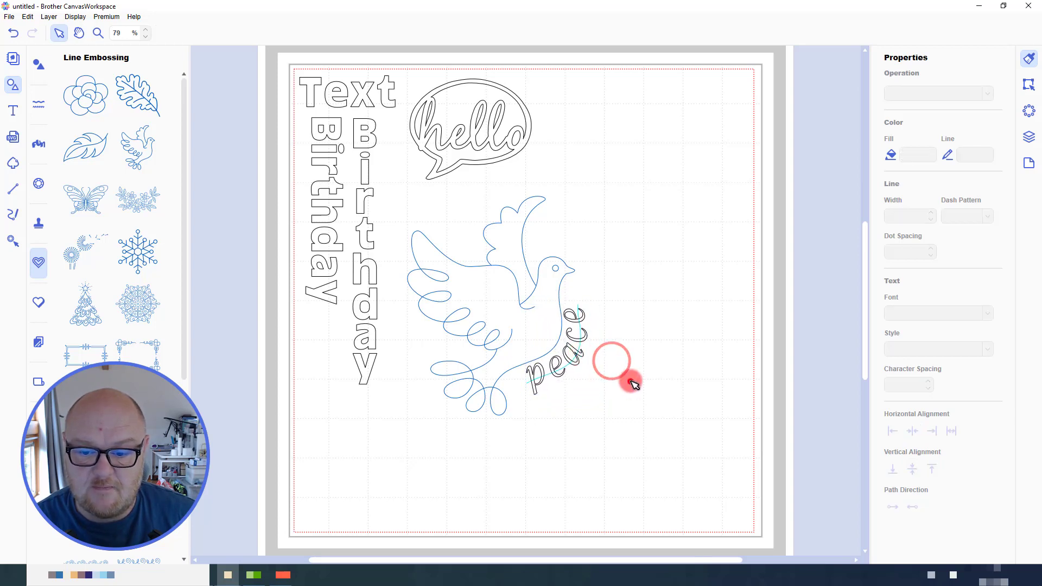
- Group the dove with the "peace" text and move the group to the mat's upper right corner
{"action": "left_click_drag", "start_coordinate": [630, 381], "coordinate": [580, 354]}
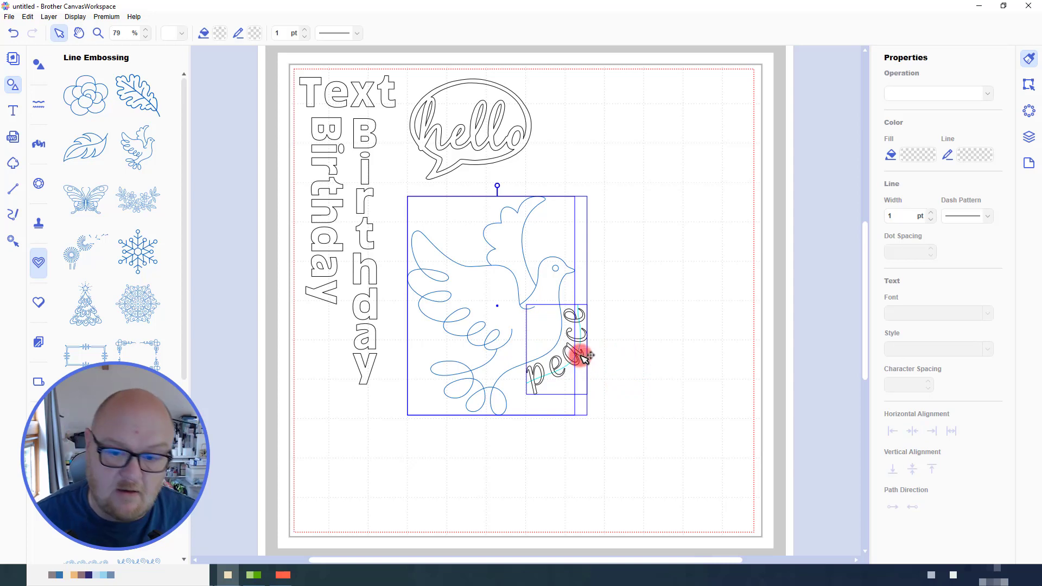
{"action": "key", "text": "ctrl+g"}
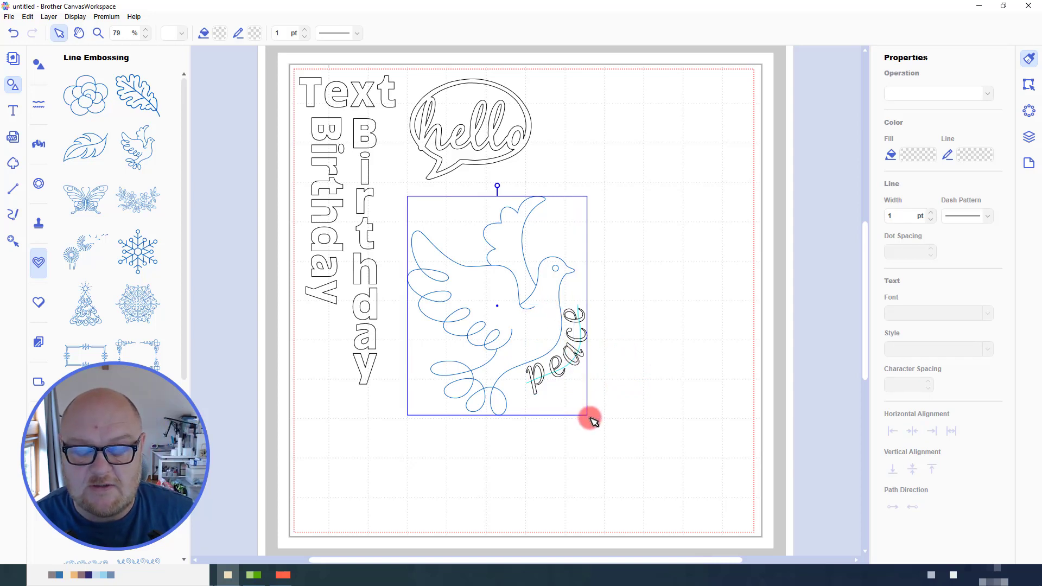
{"action": "left_click_drag", "start_coordinate": [533, 314], "coordinate": [695, 194]}
{"action": "left_click", "coordinate": [493, 226]}
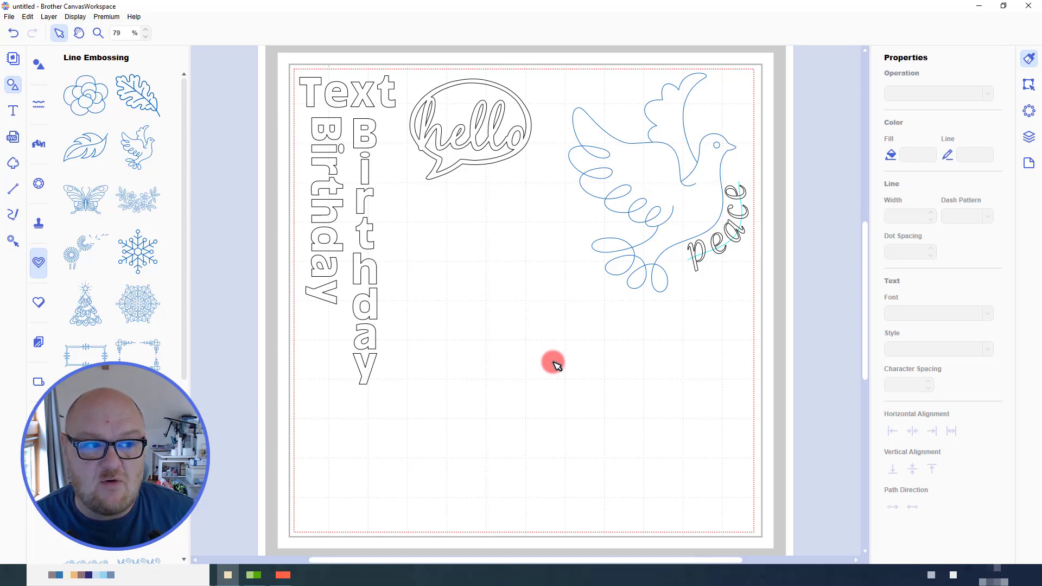
- Add the text "Line2" in Berlin Italic on the empty mat area beside the end of the stacked "Birthday" text
{"action": "left_click", "coordinate": [13, 110]}
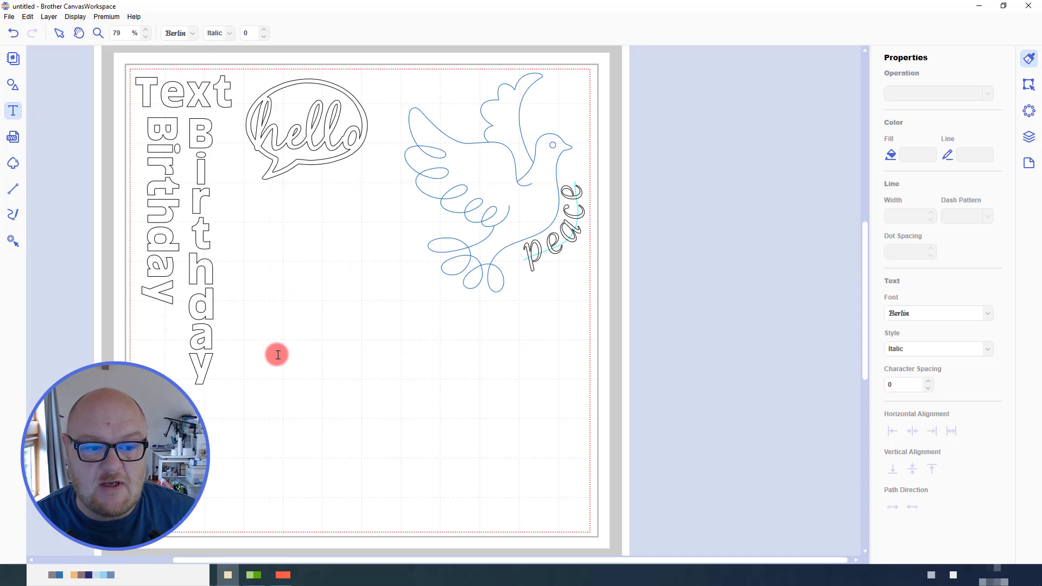
{"action": "left_click", "coordinate": [278, 334]}
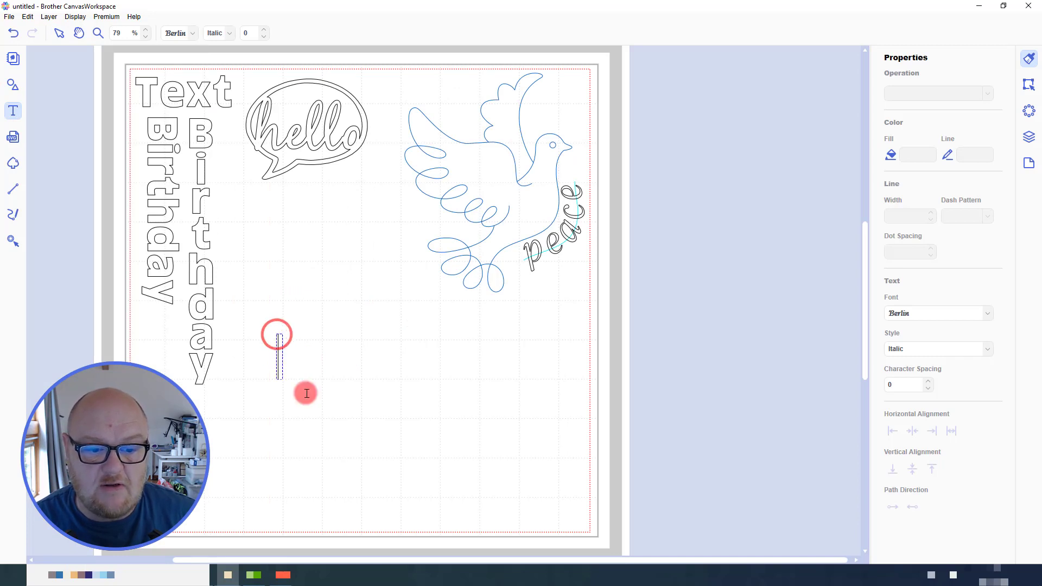
{"action": "key", "text": "Escape"}
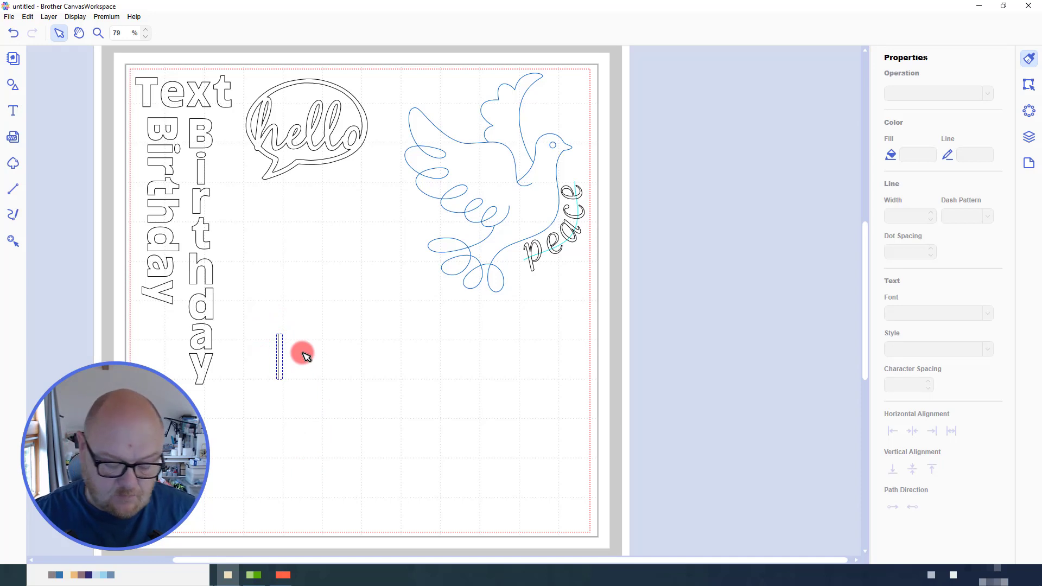
{"action": "type", "text": "Line"}
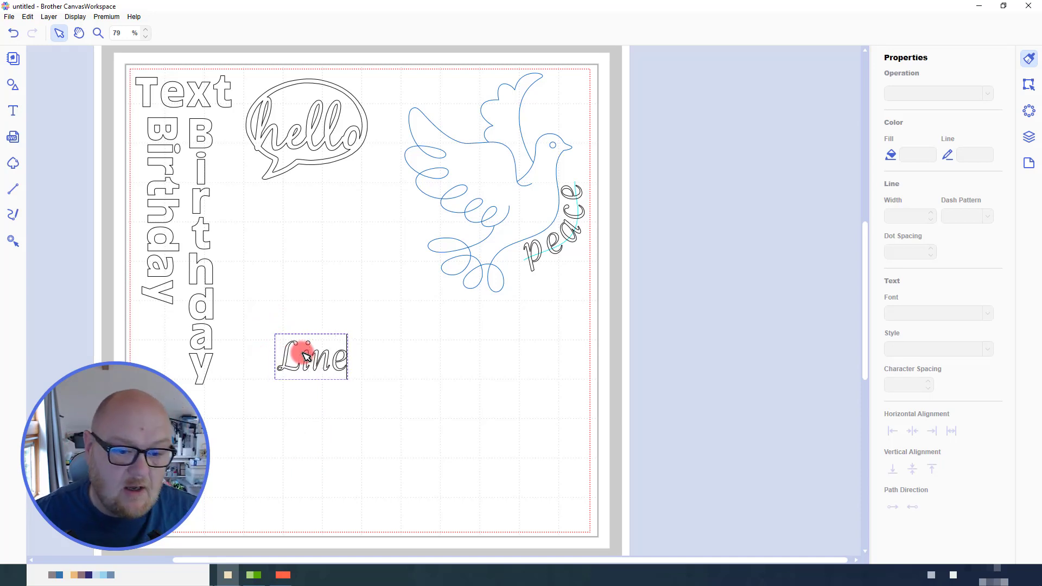
{"action": "type", "text": "2"}
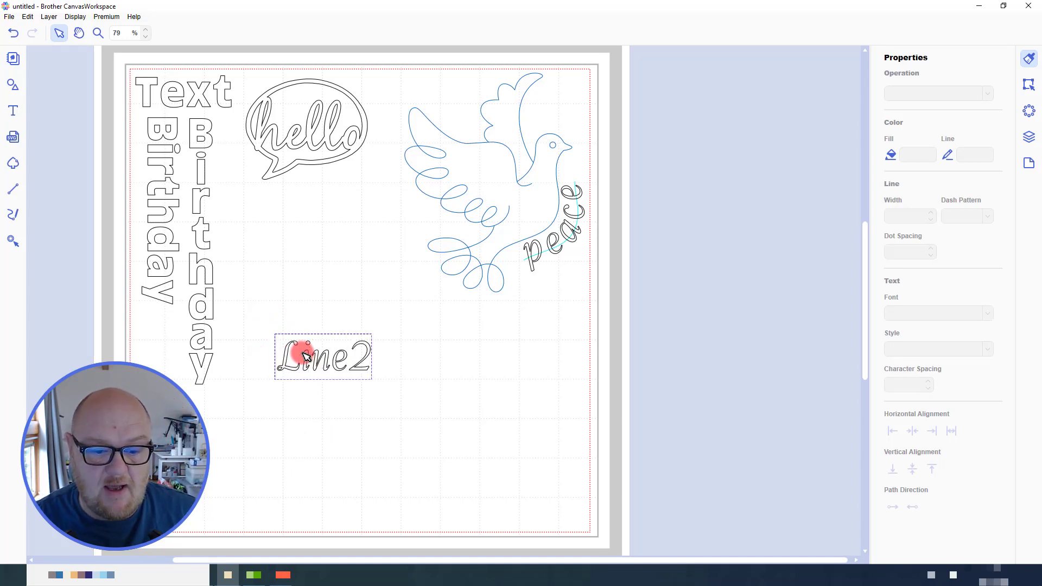
{"action": "left_click", "coordinate": [306, 355]}
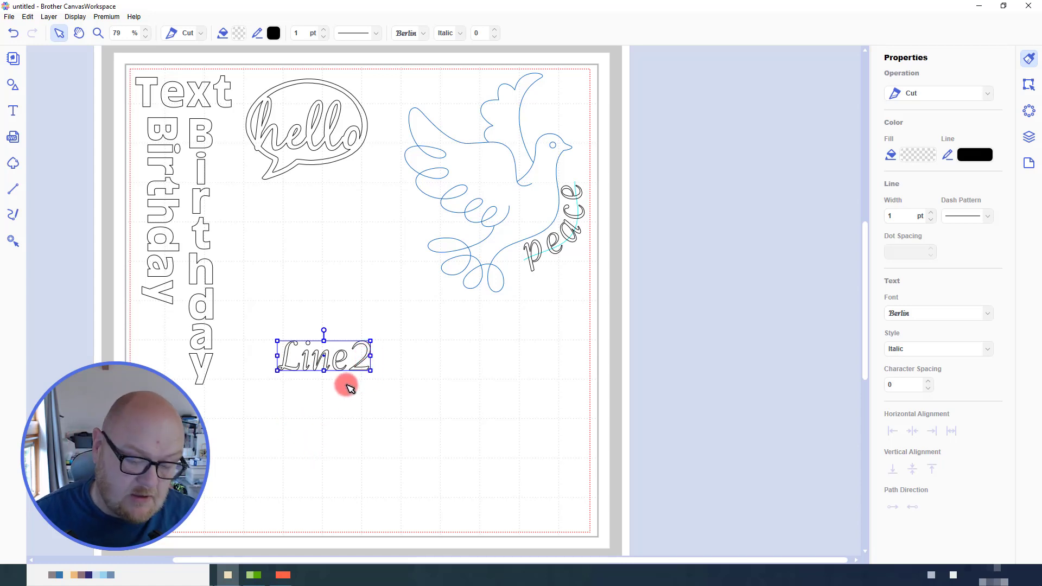
- Place a copy of the "Line2" text directly beneath the original and change its wording to "Line3"
{"action": "left_click_drag", "start_coordinate": [370, 347], "coordinate": [375, 387]}
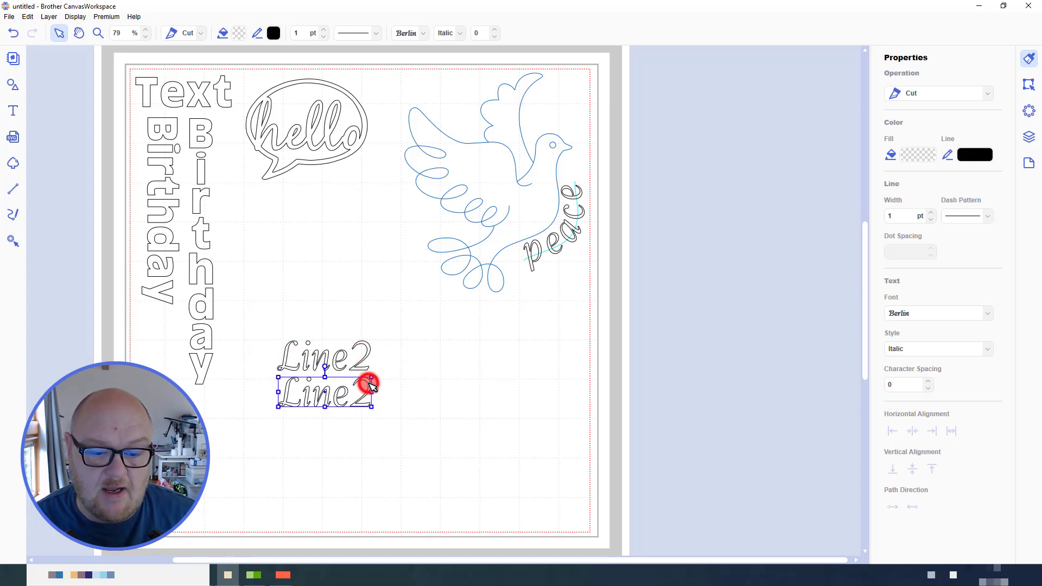
{"action": "double_click", "coordinate": [370, 386]}
{"action": "left_click_drag", "start_coordinate": [361, 386], "coordinate": [356, 387]}
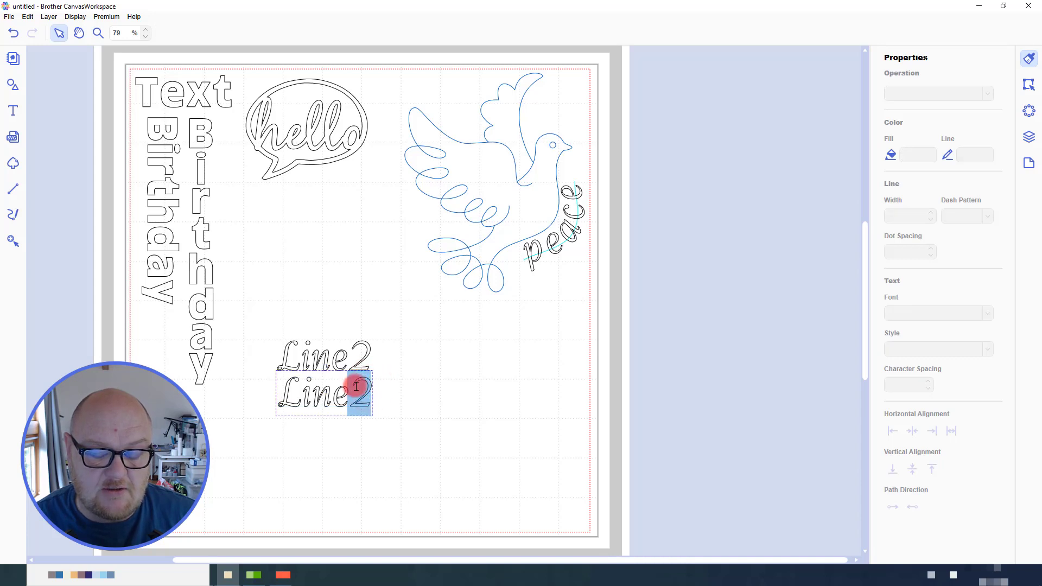
{"action": "left_click", "coordinate": [363, 396]}
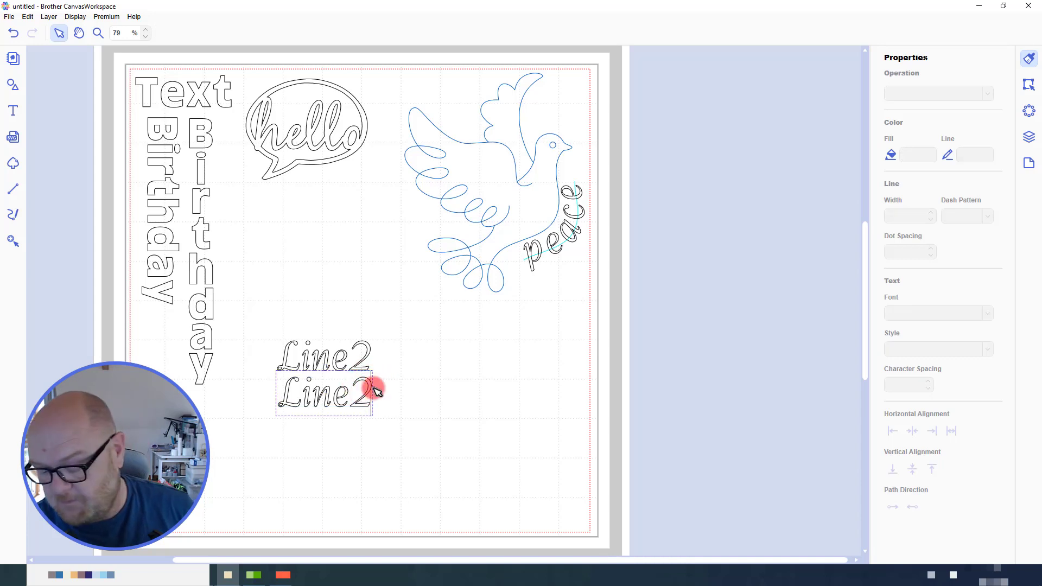
{"action": "left_click", "coordinate": [399, 384]}
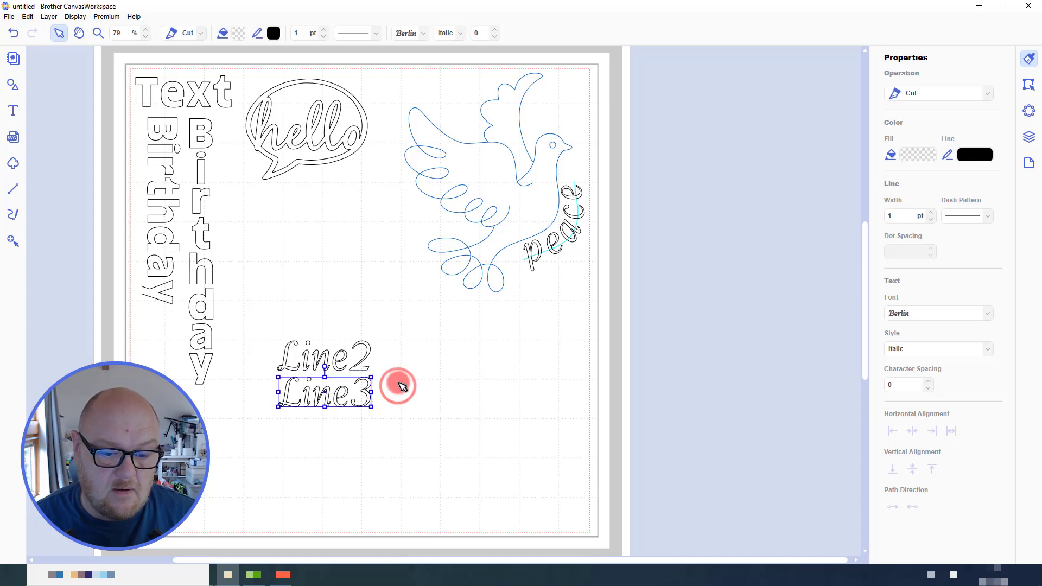
- Paste another copy of "Line2", place it directly above the original, and change its wording to "Line1"
{"action": "key", "text": "ctrl+v"}
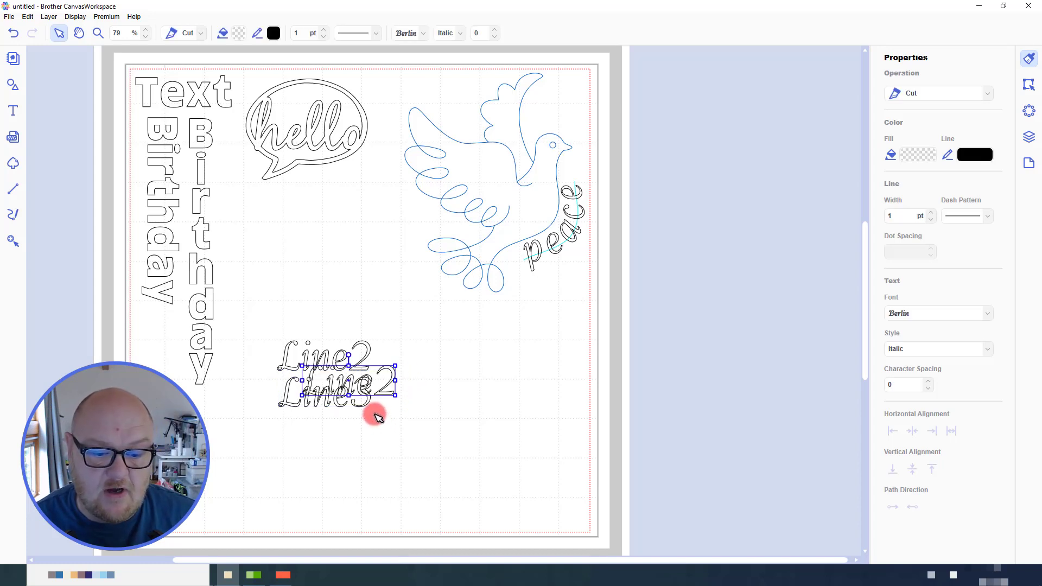
{"action": "left_click_drag", "start_coordinate": [389, 382], "coordinate": [370, 324]}
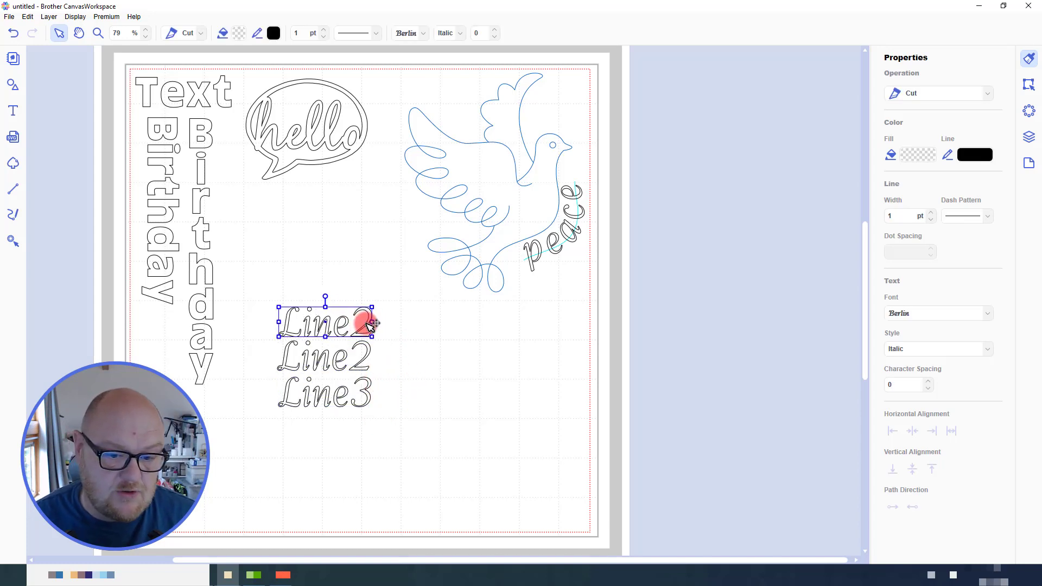
{"action": "double_click", "coordinate": [368, 323]}
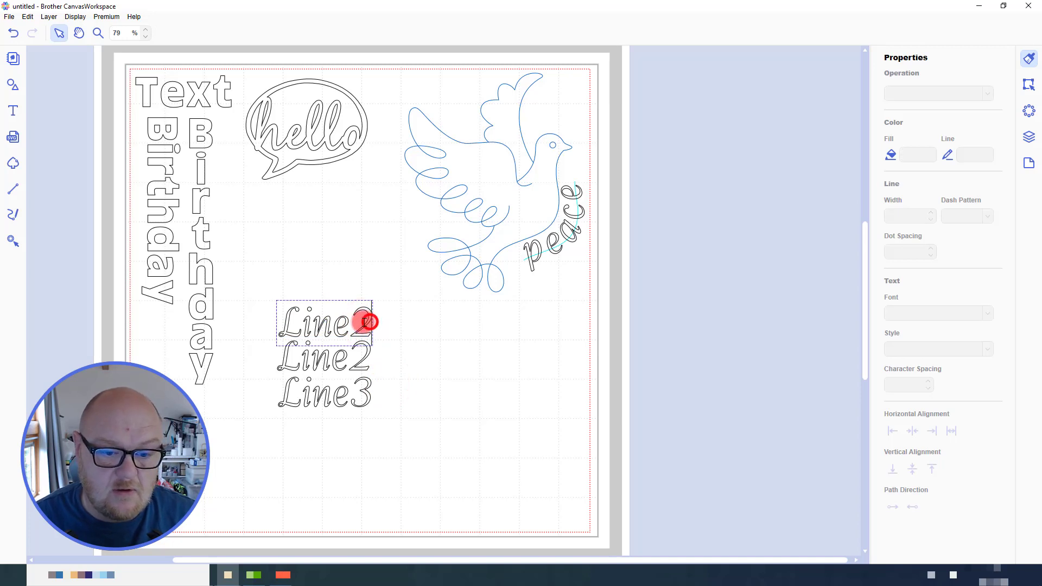
{"action": "left_click_drag", "start_coordinate": [375, 322], "coordinate": [358, 323]}
{"action": "type", "text": "1"}
{"action": "left_click", "coordinate": [395, 389]}
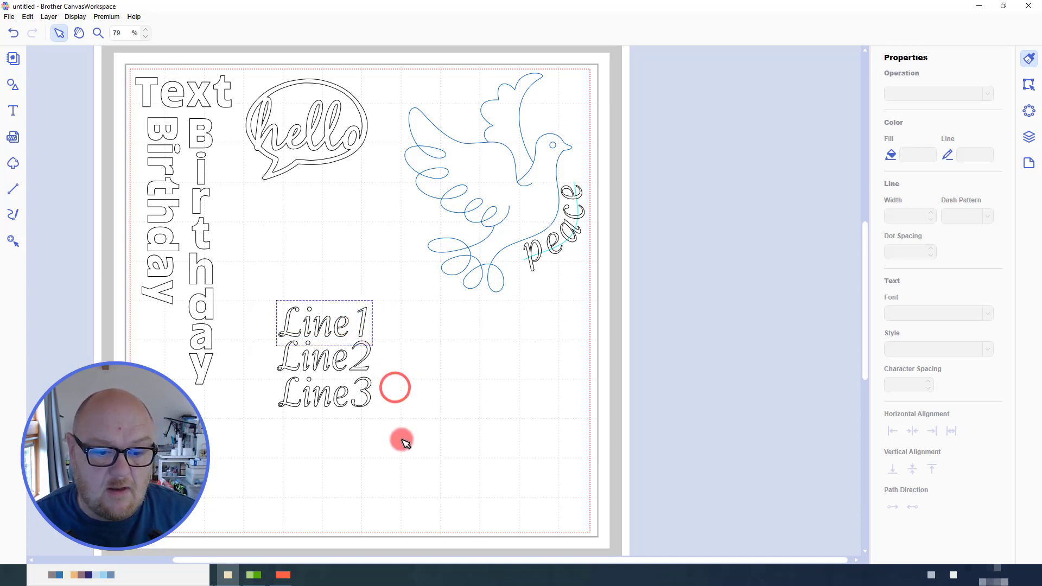
- Align the left edges of the "Line1", "Line2" and "Line3" texts and distribute them evenly in the vertical direction
{"action": "left_click_drag", "start_coordinate": [413, 437], "coordinate": [337, 322]}
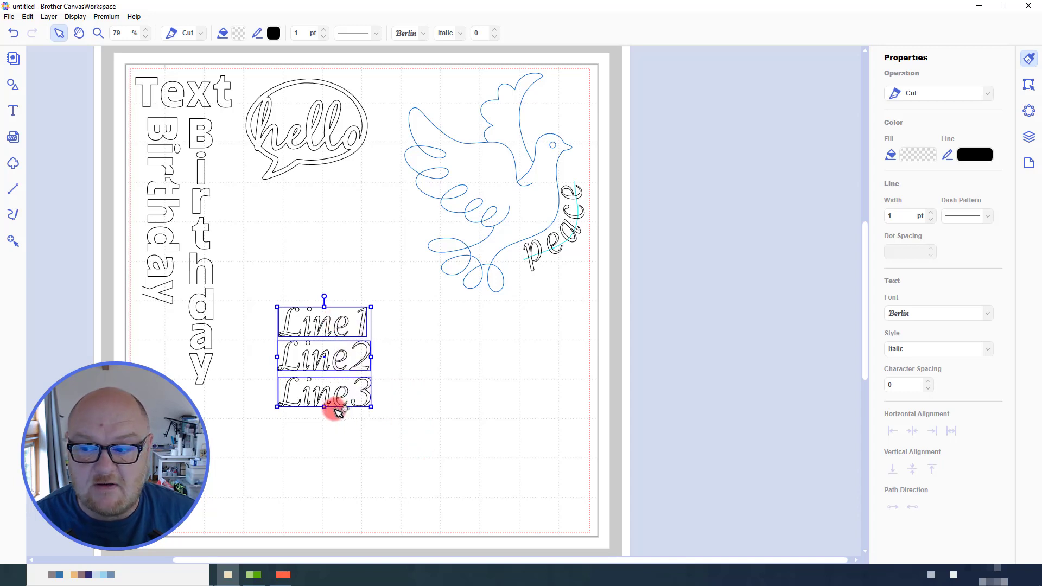
{"action": "left_click", "coordinate": [1029, 84]}
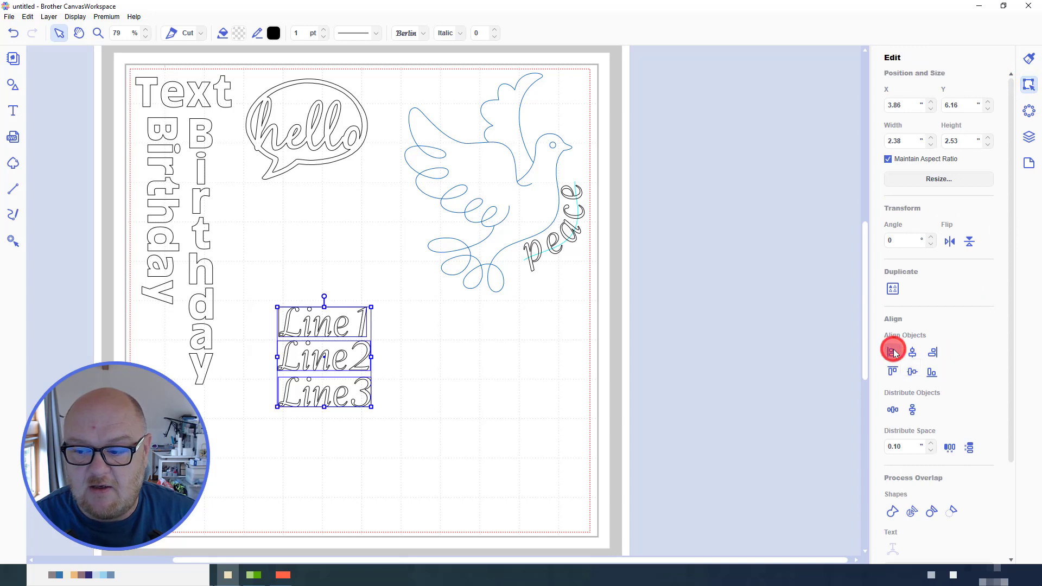
{"action": "left_click", "coordinate": [894, 352]}
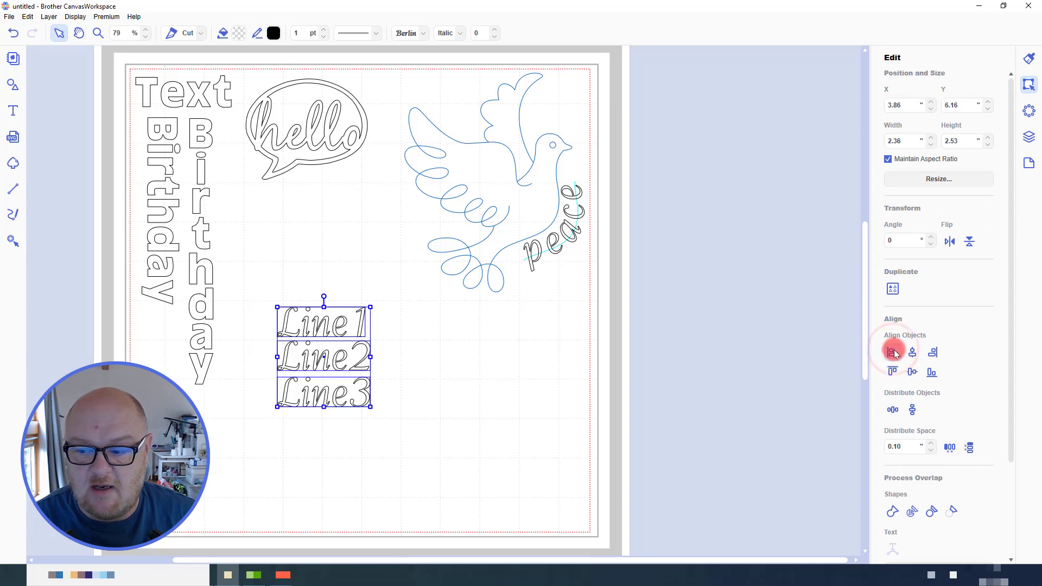
{"action": "left_click", "coordinate": [912, 410]}
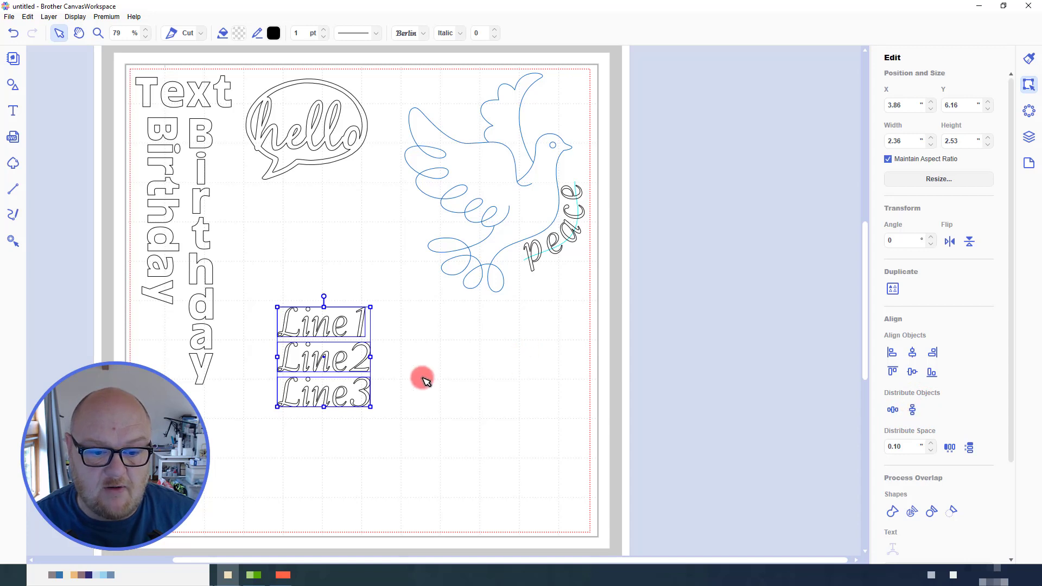
- Move the three aligned text lines together to just below the "hello" speech bubble and deselect them
{"action": "left_click_drag", "start_coordinate": [364, 367], "coordinate": [347, 253]}
{"action": "left_click", "coordinate": [383, 371]}
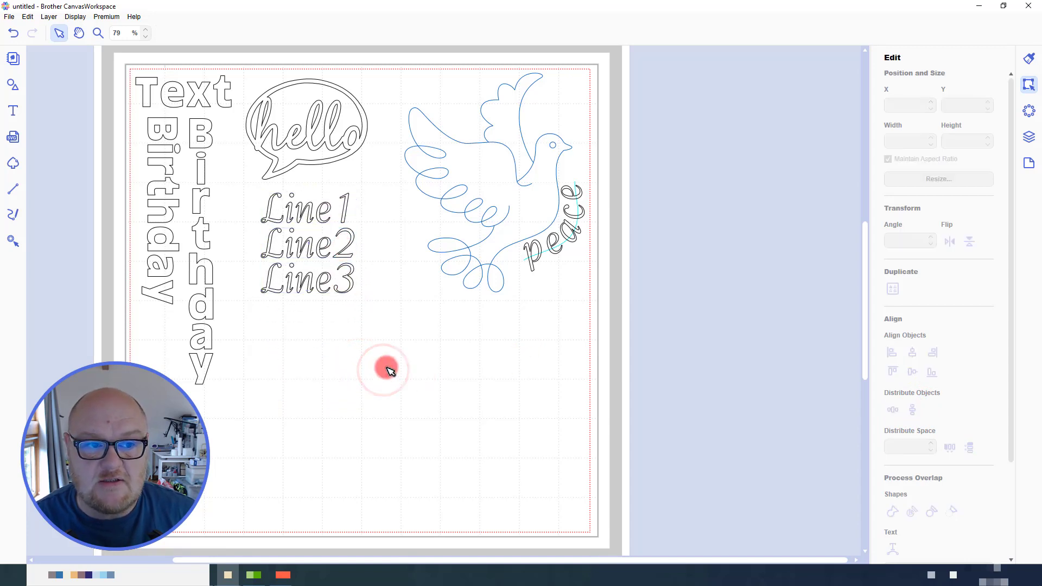
{"action": "left_click", "coordinate": [96, 36]}
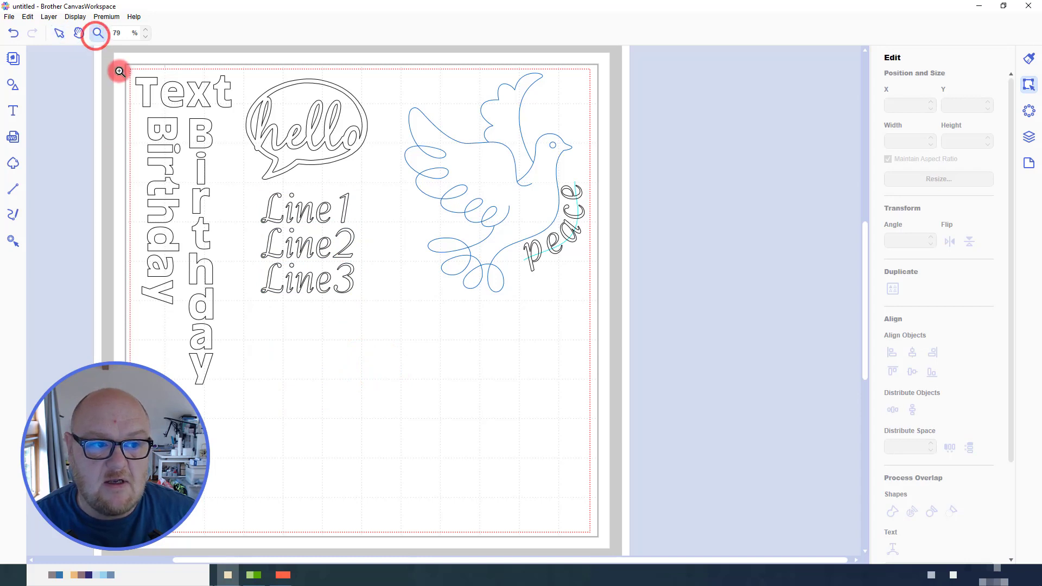
{"action": "left_click_drag", "start_coordinate": [120, 67], "coordinate": [611, 405]}
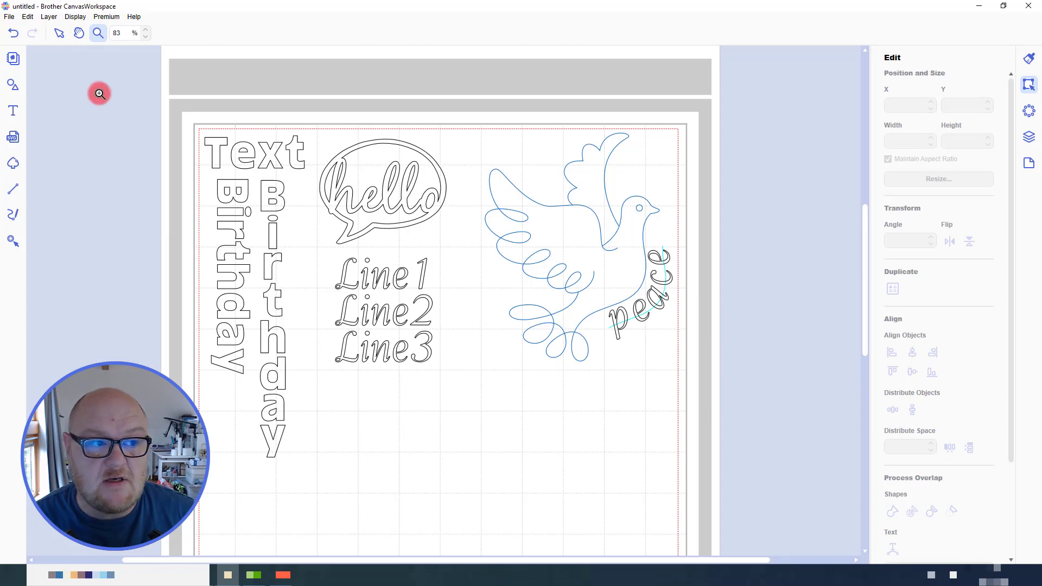
{"action": "left_click", "coordinate": [58, 33]}
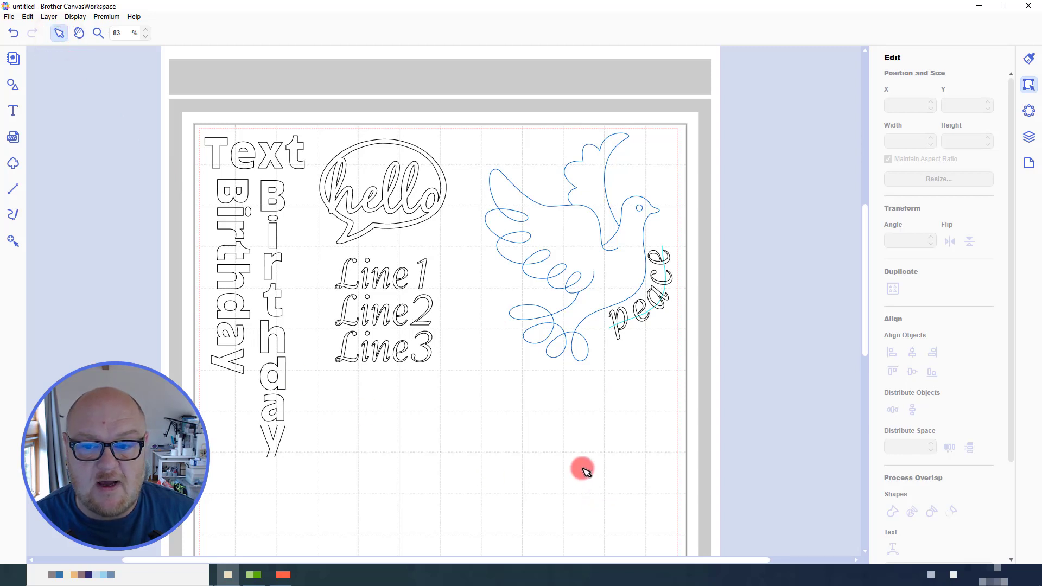